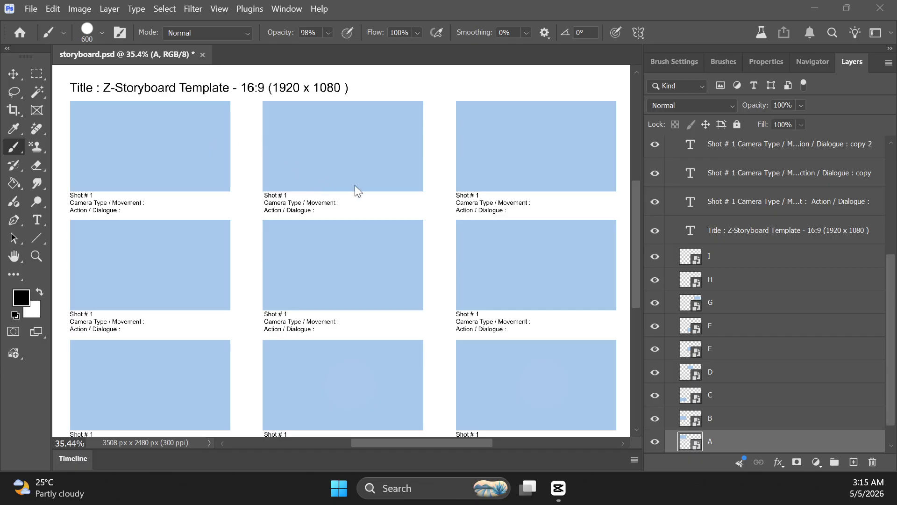
Try a red fill colour on the Layer 0 background of the storyboard
{"action": "left_click", "coordinate": [636, 285]}
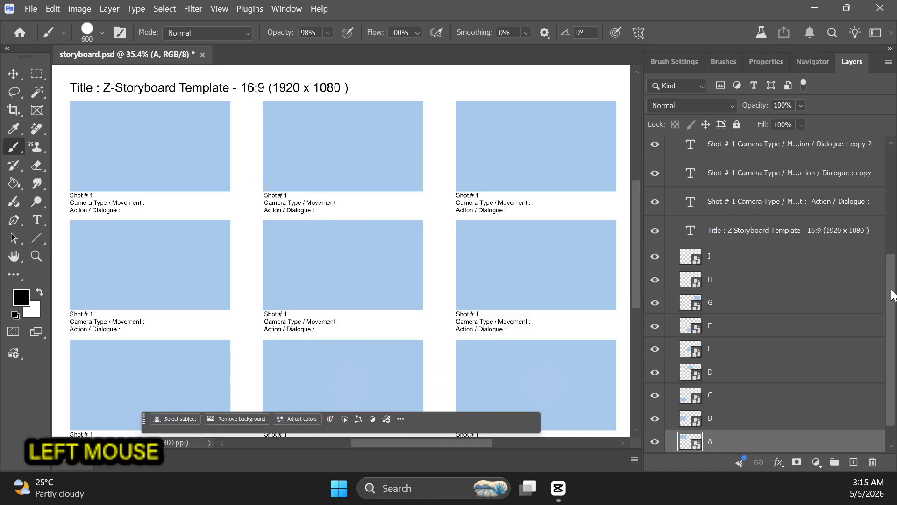
{"action": "left_click_drag", "start_coordinate": [890, 291], "coordinate": [889, 326]}
{"action": "left_click", "coordinate": [727, 394]}
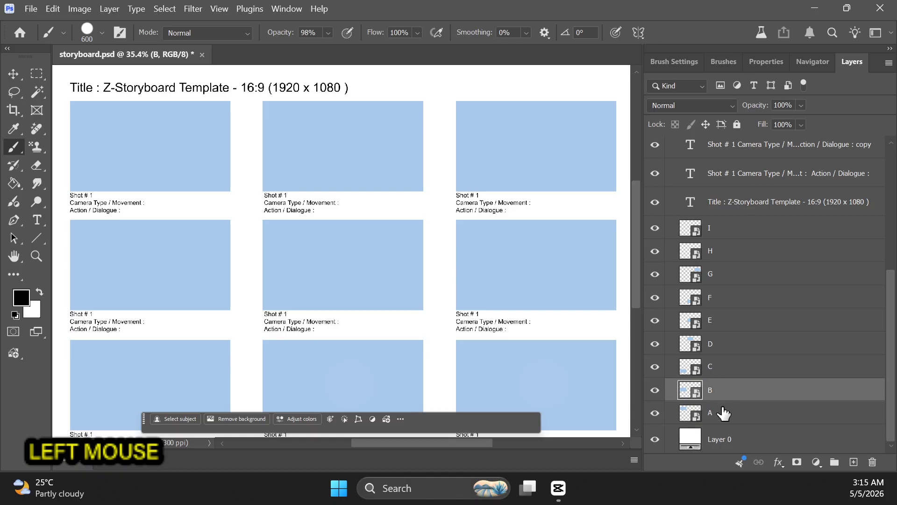
{"action": "left_click", "coordinate": [680, 437]}
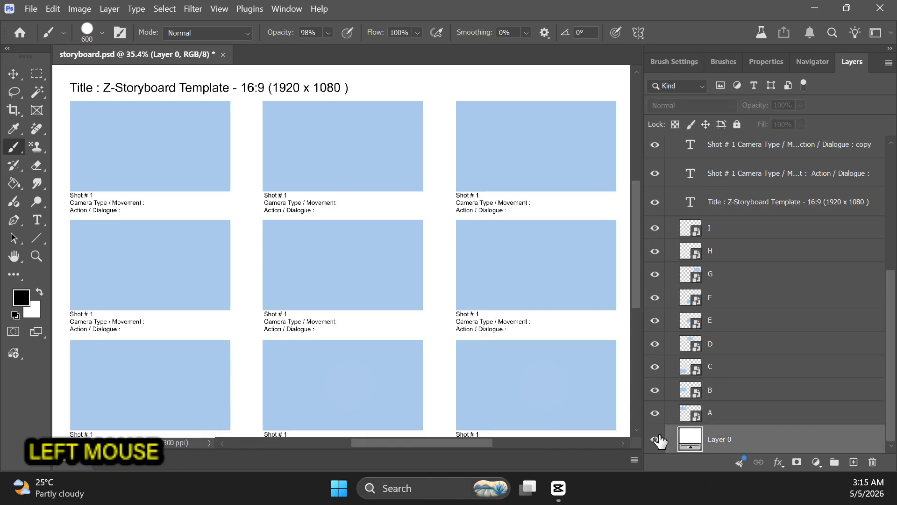
{"action": "key", "text": "i"}
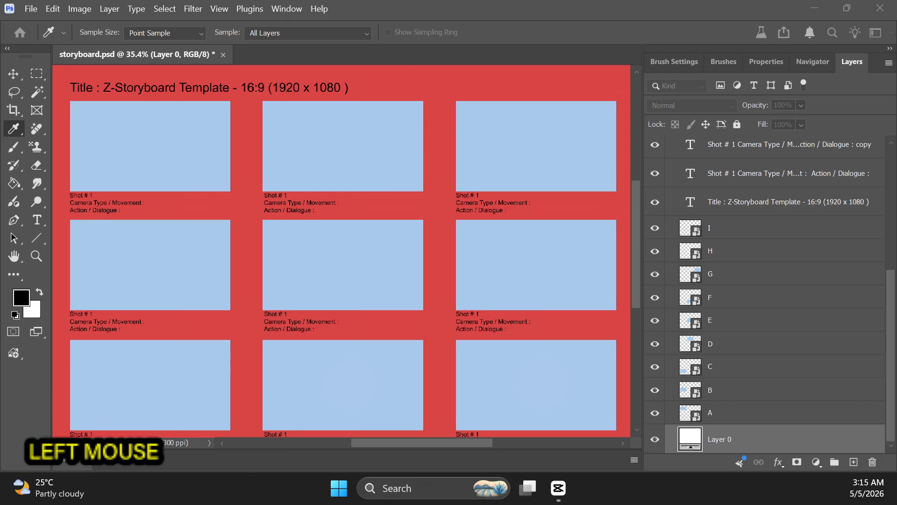
{"action": "key", "text": "Escape"}
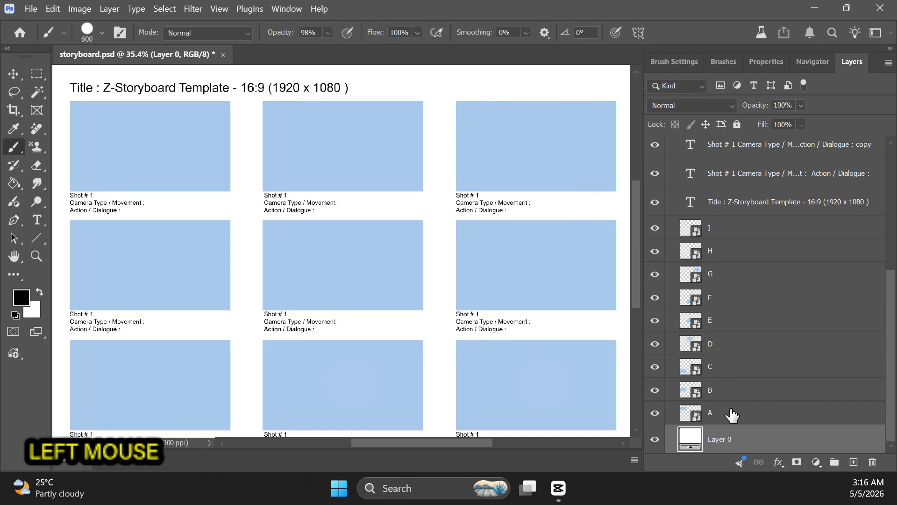
Look through the frame layers from A up to I in the layer stack
{"action": "left_click", "coordinate": [701, 414]}
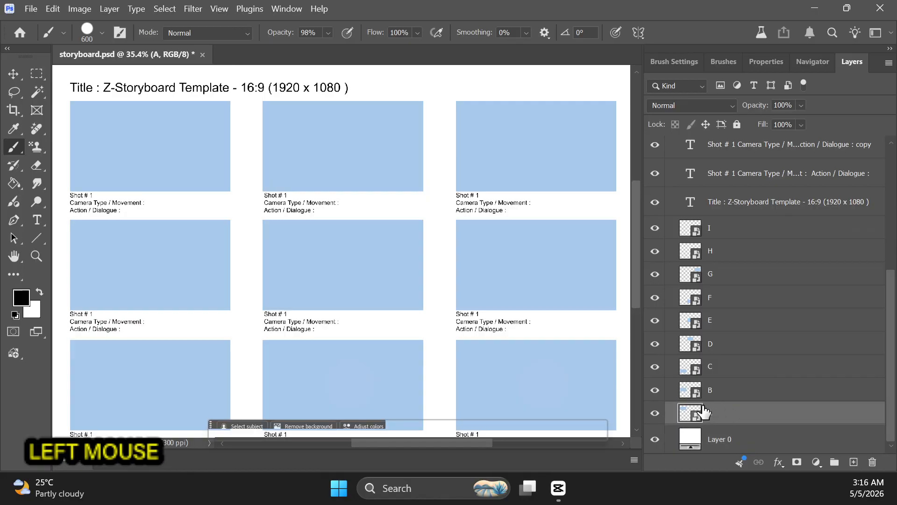
{"action": "left_click", "coordinate": [705, 397]}
{"action": "left_click", "coordinate": [724, 366]}
{"action": "left_click", "coordinate": [717, 344]}
{"action": "left_click", "coordinate": [716, 299]}
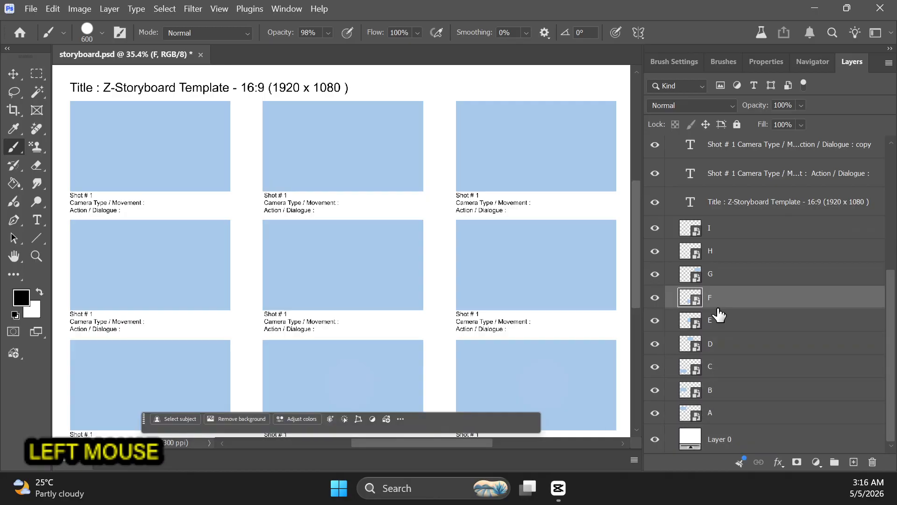
{"action": "left_click", "coordinate": [722, 275]}
{"action": "left_click", "coordinate": [716, 253]}
{"action": "left_click", "coordinate": [720, 229]}
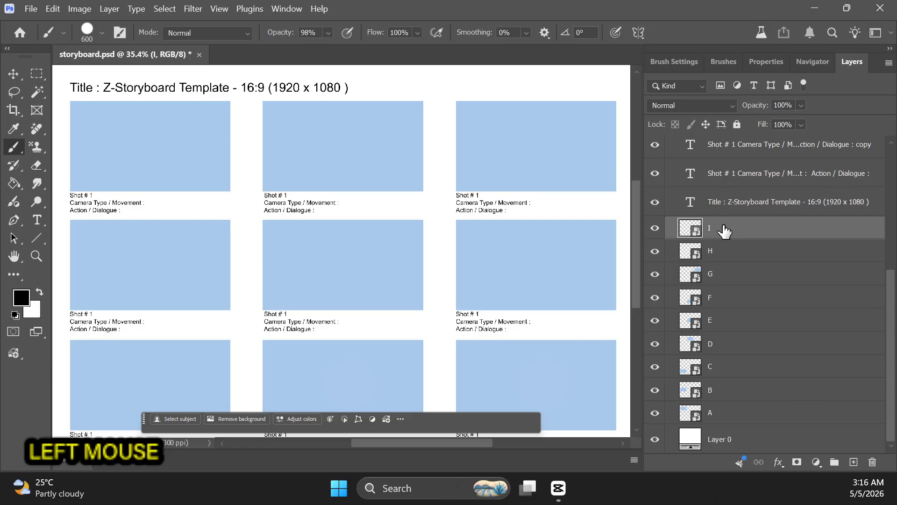
{"action": "scroll", "coordinate": [720, 230], "scroll_direction": "up", "scroll_amount": 3}
{"action": "scroll", "coordinate": [733, 234], "scroll_direction": "down", "scroll_amount": 3}
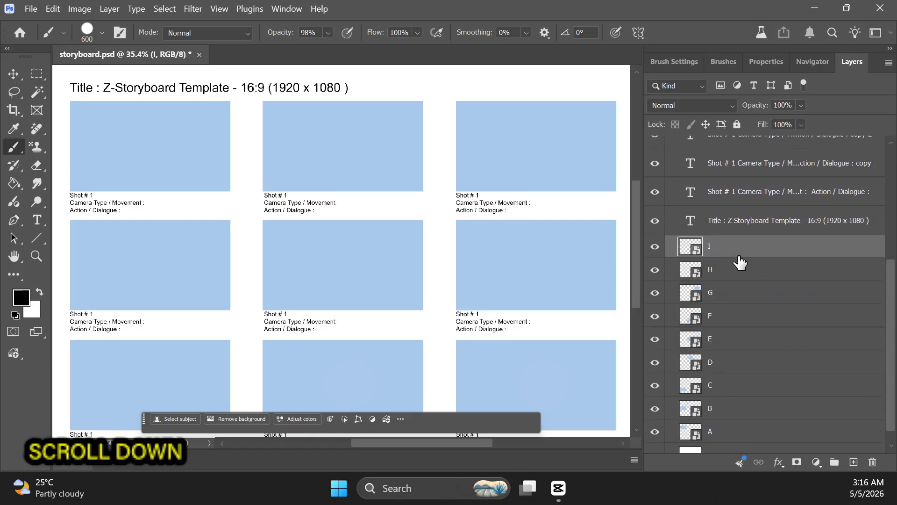
Open the smart object contents of frame layer A and add a new empty layer above the blue fill
{"action": "left_click", "coordinate": [711, 413]}
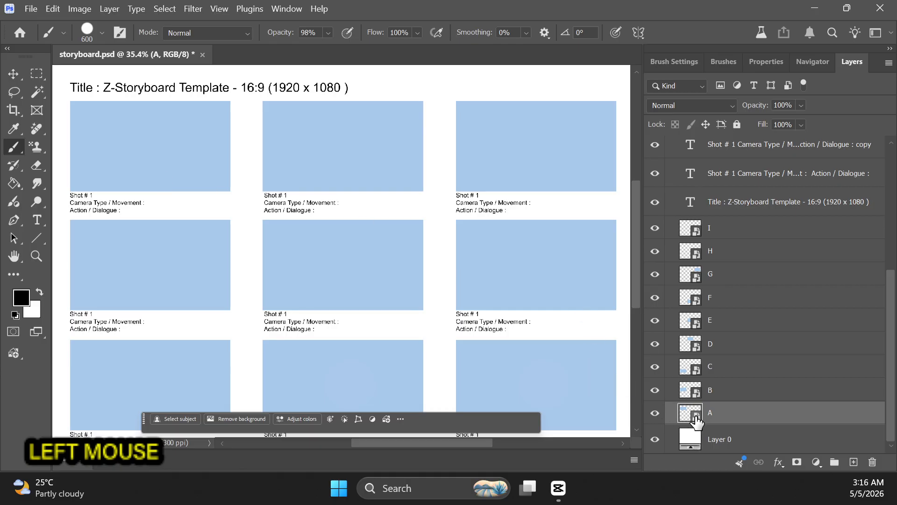
{"action": "double_click", "coordinate": [696, 419]}
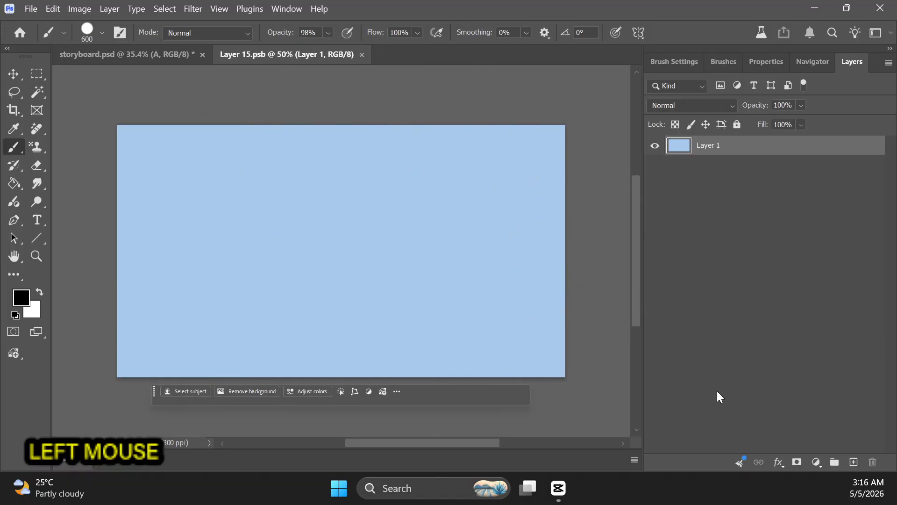
{"action": "left_click", "coordinate": [854, 462]}
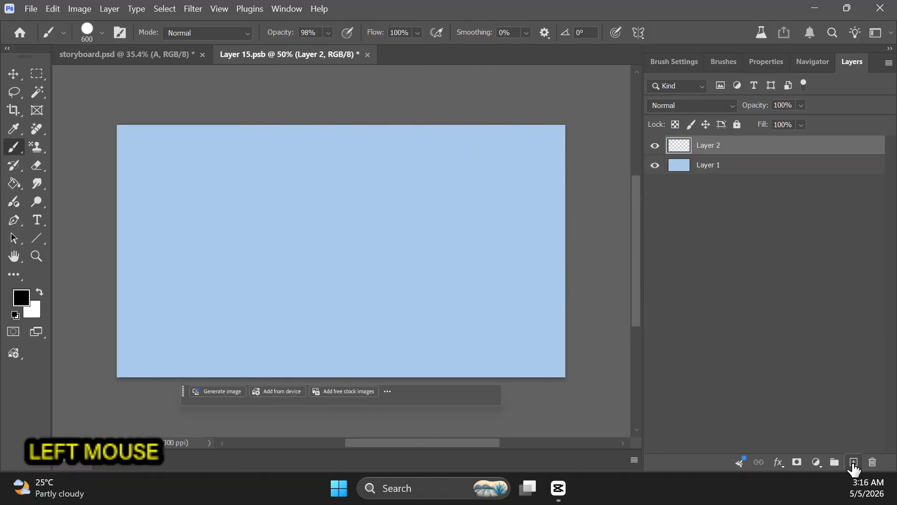
Sketch a large masked head with a centre line and two eyes, using the KYLE Ultimate Inking Thick brush at 25 px
{"action": "left_click", "coordinate": [722, 62]}
{"action": "left_click", "coordinate": [732, 228]}
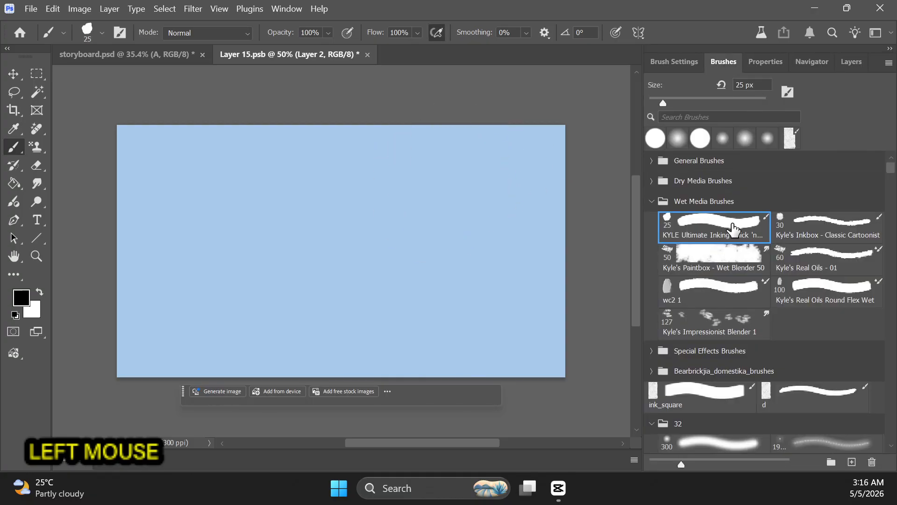
{"action": "left_click_drag", "start_coordinate": [297, 285], "coordinate": [284, 187]}
{"action": "mouse_move", "coordinate": [371, 172]}
{"action": "left_mouse_down"}
{"action": "mouse_move", "coordinate": [410, 247]}
{"action": "mouse_move", "coordinate": [386, 301]}
{"action": "left_mouse_up"}
{"action": "left_click_drag", "start_coordinate": [289, 182], "coordinate": [341, 162]}
{"action": "mouse_move", "coordinate": [274, 212]}
{"action": "left_mouse_down"}
{"action": "mouse_move", "coordinate": [305, 340]}
{"action": "mouse_move", "coordinate": [378, 334]}
{"action": "left_mouse_up"}
{"action": "left_click_drag", "start_coordinate": [409, 233], "coordinate": [370, 344]}
{"action": "left_click_drag", "start_coordinate": [343, 156], "coordinate": [351, 358]}
{"action": "left_click_drag", "start_coordinate": [279, 252], "coordinate": [333, 280]}
{"action": "mouse_move", "coordinate": [288, 243]}
{"action": "left_mouse_down"}
{"action": "mouse_move", "coordinate": [315, 295]}
{"action": "mouse_move", "coordinate": [406, 254]}
{"action": "left_mouse_up"}
{"action": "left_click_drag", "start_coordinate": [404, 259], "coordinate": [370, 290]}
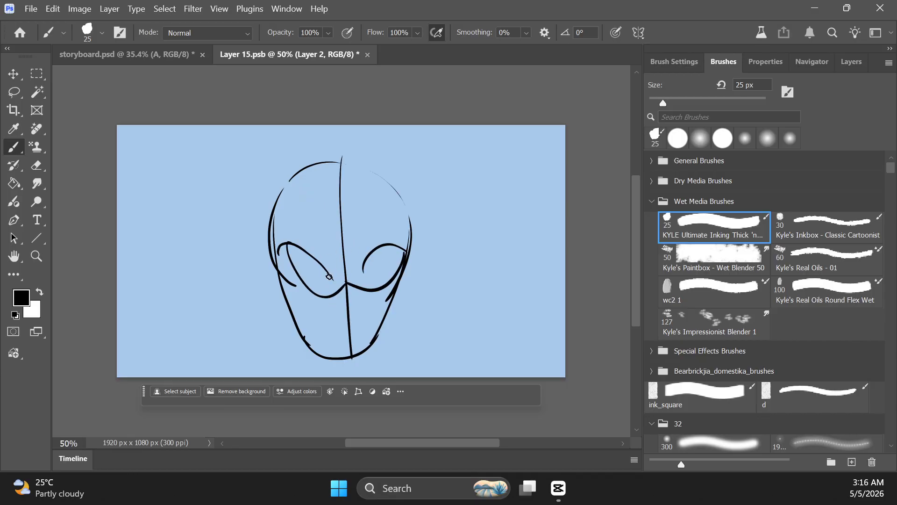
Add the mouth, head crest and both shoulders to the sketch, plus a circled mark in the frame's upper-right corner
{"action": "left_click_drag", "start_coordinate": [328, 324], "coordinate": [356, 309]}
{"action": "left_click_drag", "start_coordinate": [368, 306], "coordinate": [372, 342]}
{"action": "left_click_drag", "start_coordinate": [327, 191], "coordinate": [348, 169]}
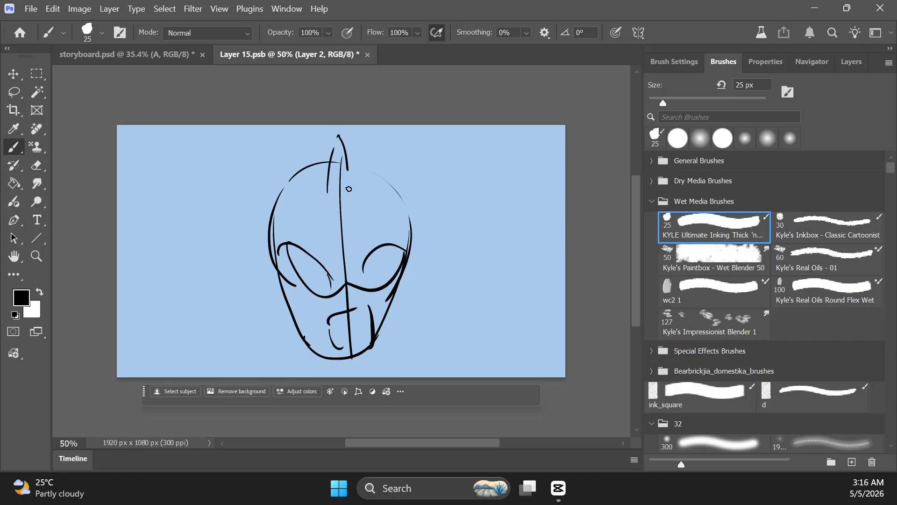
{"action": "mouse_move", "coordinate": [279, 291]}
{"action": "left_mouse_down"}
{"action": "mouse_move", "coordinate": [259, 326]}
{"action": "mouse_move", "coordinate": [145, 364]}
{"action": "left_mouse_up"}
{"action": "left_click_drag", "start_coordinate": [396, 302], "coordinate": [508, 380]}
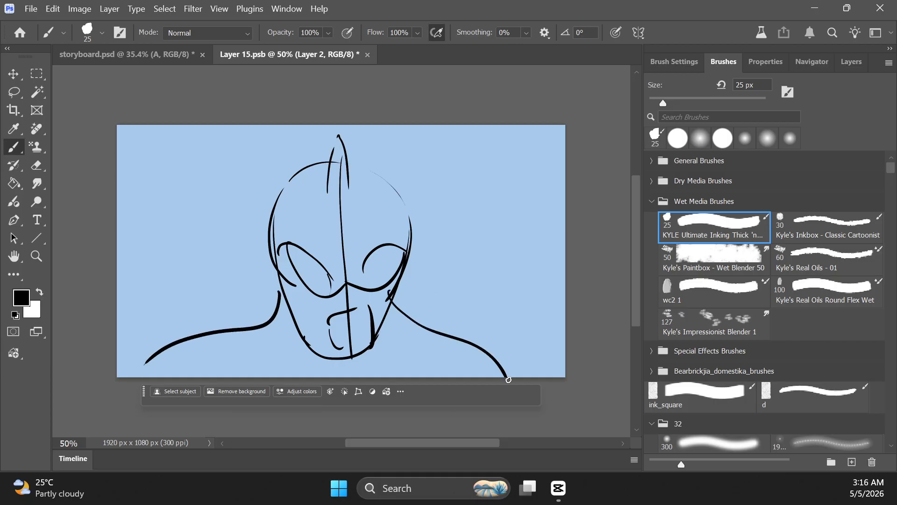
{"action": "mouse_move", "coordinate": [547, 151]}
{"action": "left_mouse_down"}
{"action": "mouse_move", "coordinate": [552, 177]}
{"action": "mouse_move", "coordinate": [563, 100]}
{"action": "left_mouse_up"}
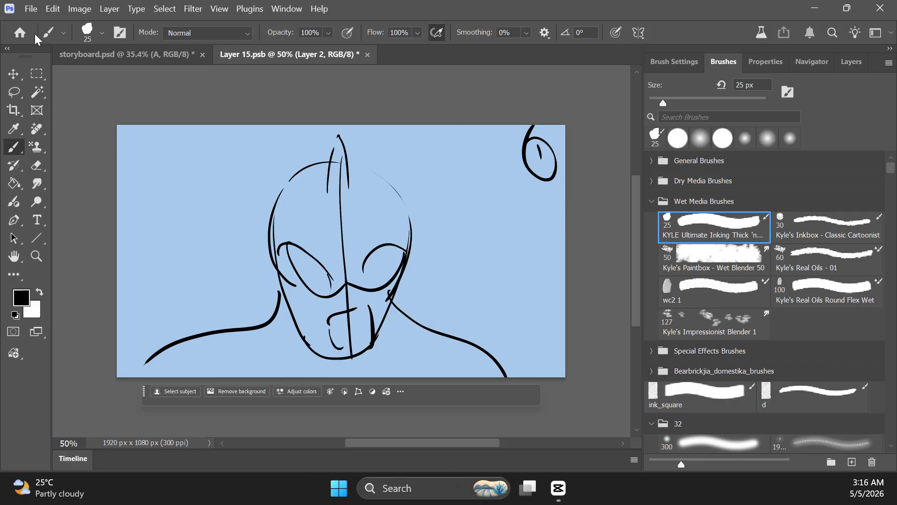
Save and close frame A's contents, and select frame layer B in the storyboard
{"action": "key", "text": "ctrl+s"}
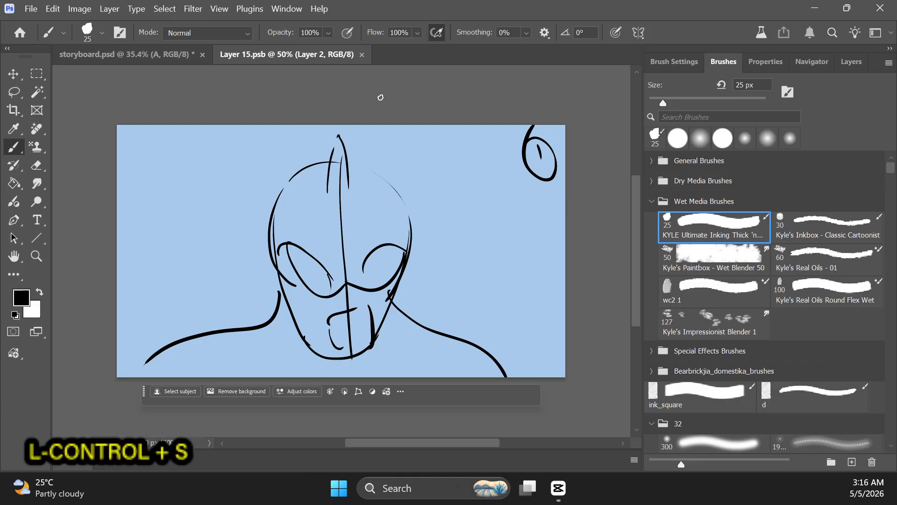
{"action": "left_click", "coordinate": [364, 54]}
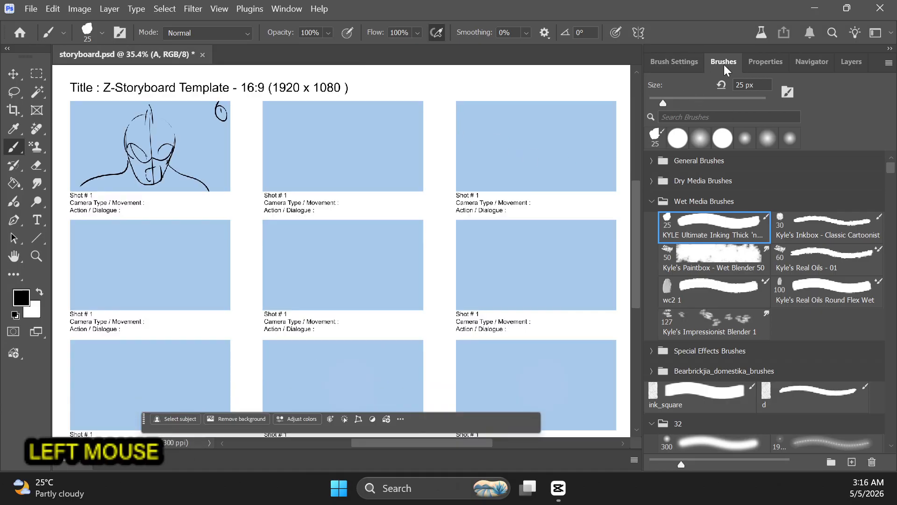
{"action": "left_click", "coordinate": [851, 61]}
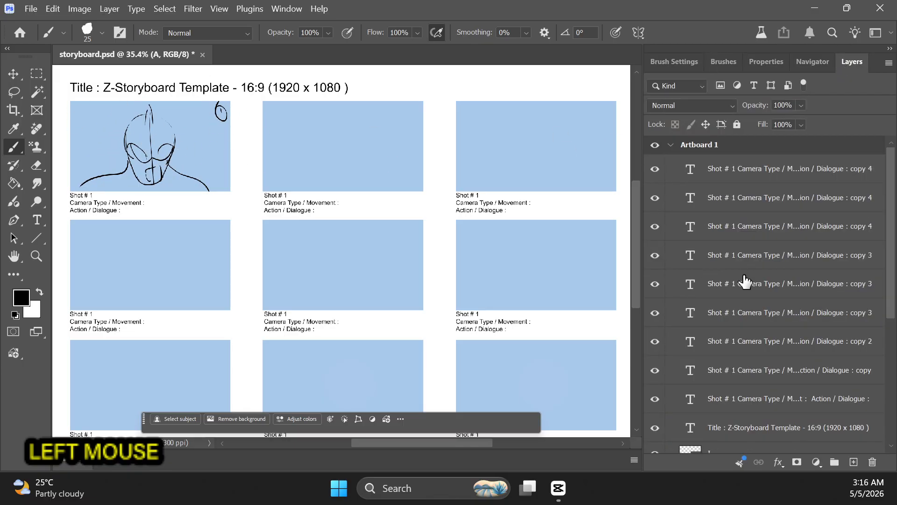
{"action": "scroll", "coordinate": [757, 290], "scroll_direction": "down", "scroll_amount": 5}
{"action": "left_click", "coordinate": [696, 394]}
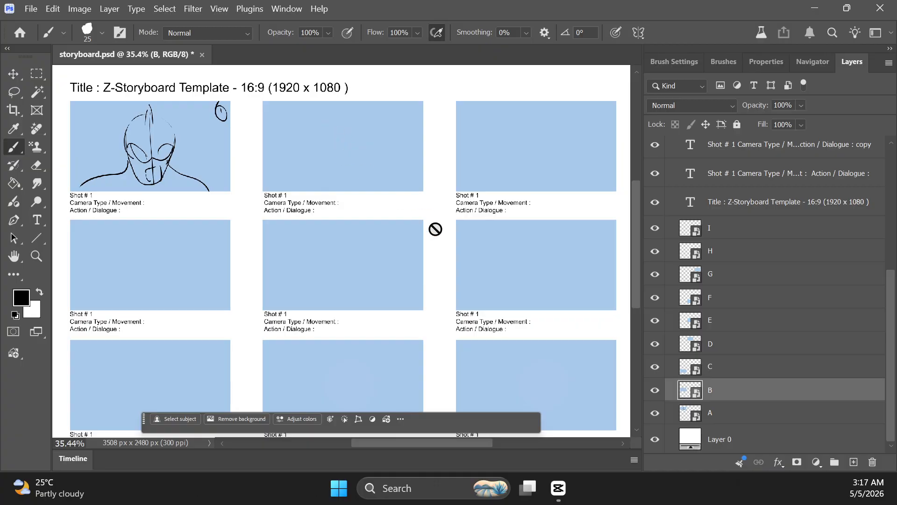
Change the shot number in the caption under the top-row middle frame to 2
{"action": "key", "text": "t"}
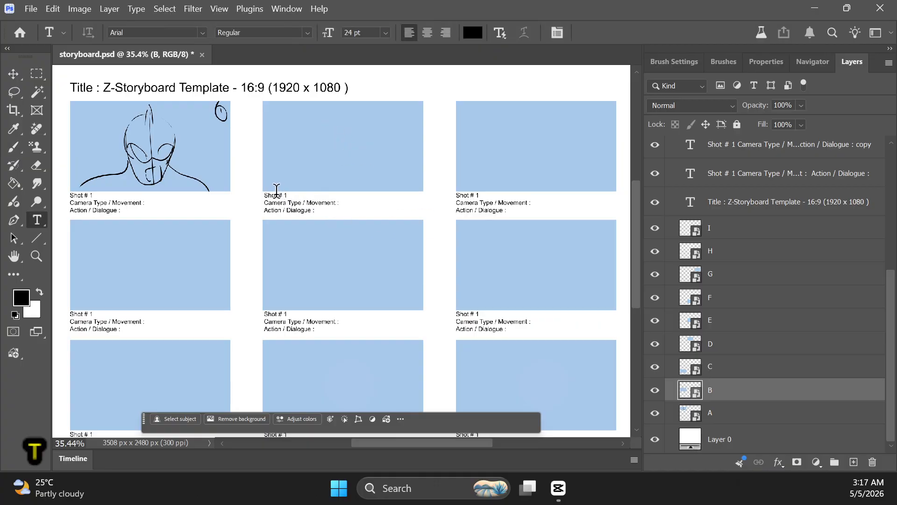
{"action": "left_click", "coordinate": [274, 192]}
{"action": "key", "text": "BackSpace"}
{"action": "type", "text": "2"}
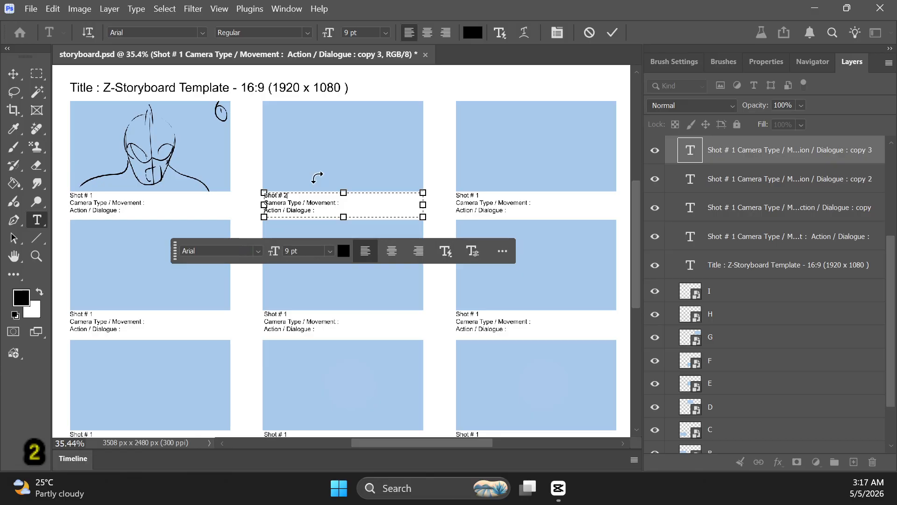
{"action": "left_click", "coordinate": [615, 31]}
Enter "Medium Shot1" as the Camera Type / Movement in the Shot # 2 caption
{"action": "left_click", "coordinate": [313, 200]}
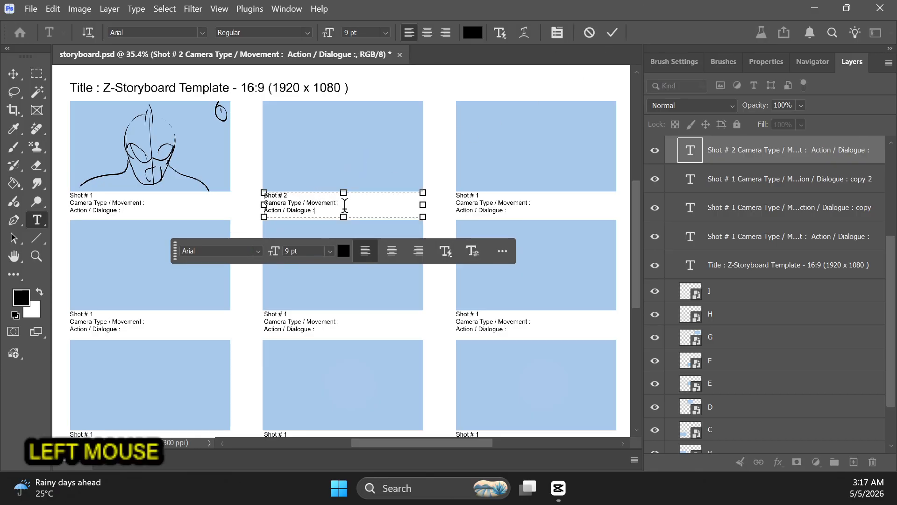
{"action": "type", "text": "M"}
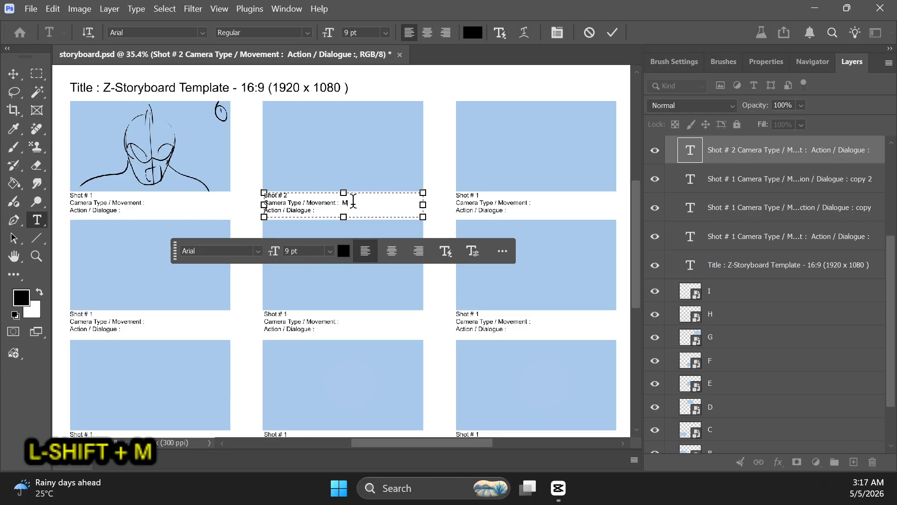
{"action": "type", "text": "edum Shot1"}
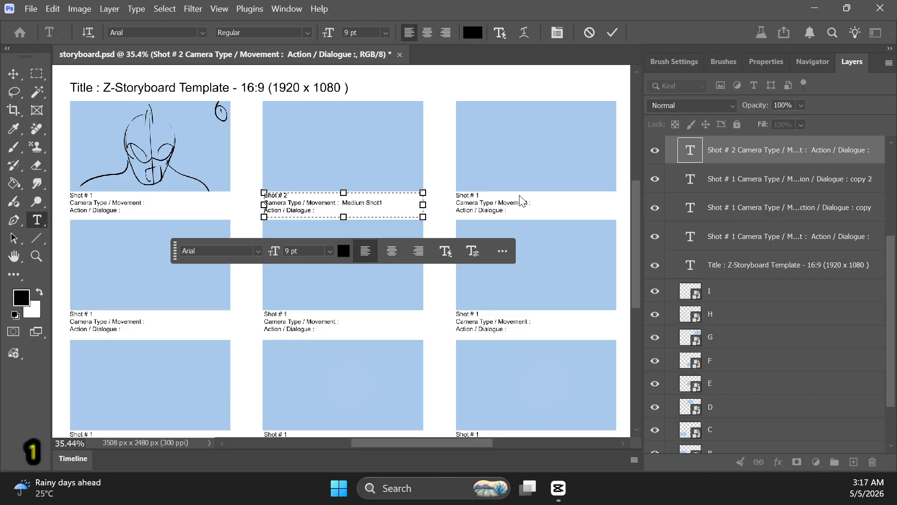
{"action": "left_click", "coordinate": [612, 32]}
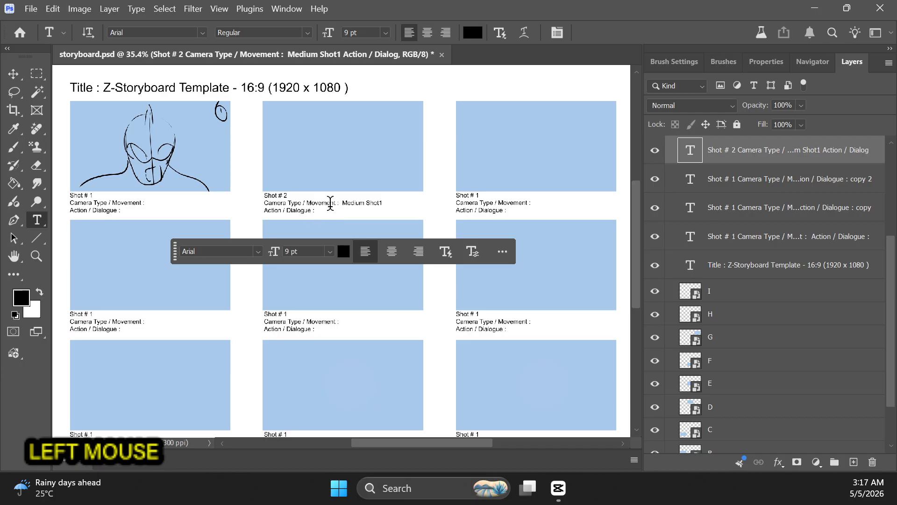
Open the smart object contents of frame layer B and add a new empty layer above its blue fill
{"action": "scroll", "coordinate": [751, 419], "scroll_direction": "down", "scroll_amount": 1}
{"action": "left_click", "coordinate": [703, 421]}
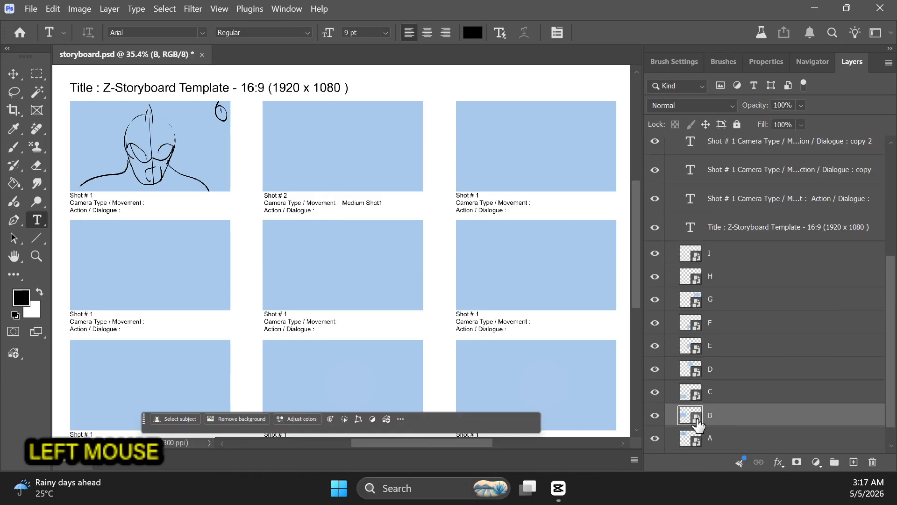
{"action": "double_click", "coordinate": [695, 420]}
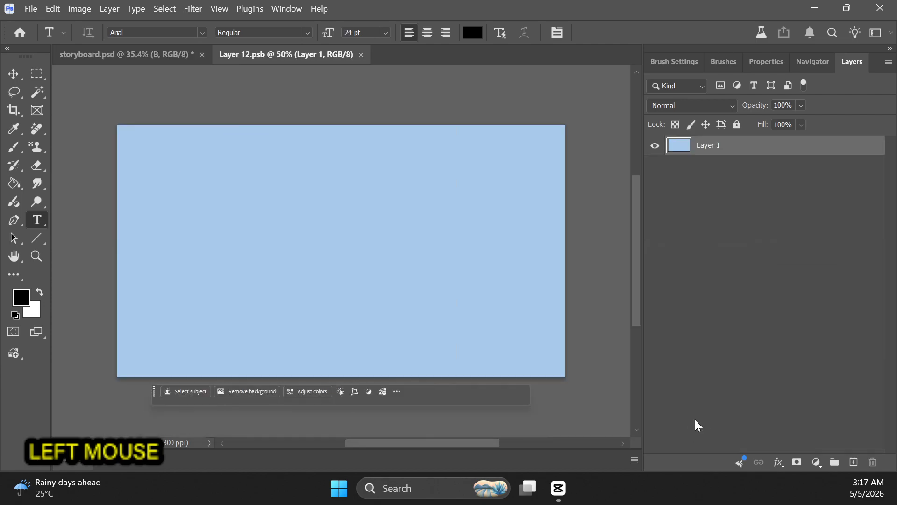
{"action": "left_click", "coordinate": [854, 462]}
Brush a medium shot of the crested figure in frame B, with its head, one raised arm, shoulders and body sides
{"action": "key", "text": "b"}
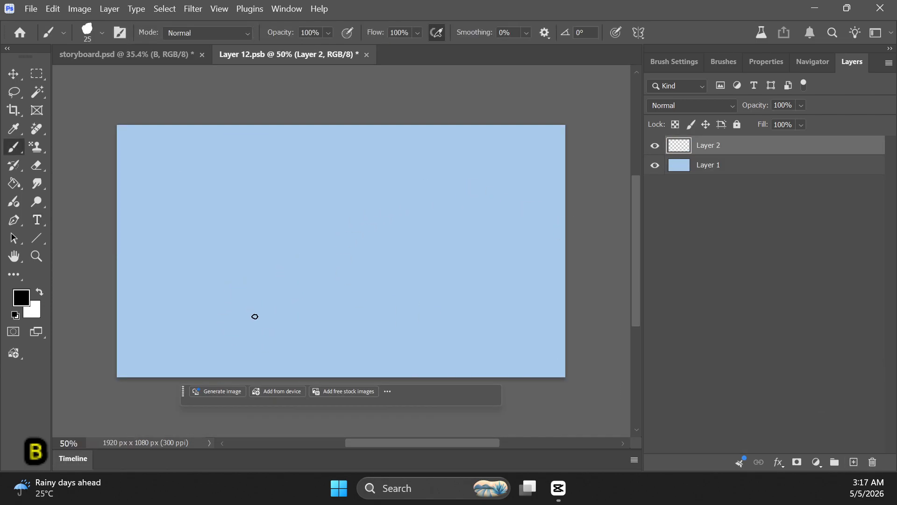
{"action": "mouse_move", "coordinate": [265, 352]}
{"action": "left_mouse_down"}
{"action": "mouse_move", "coordinate": [284, 301]}
{"action": "mouse_move", "coordinate": [264, 263]}
{"action": "mouse_move", "coordinate": [235, 297]}
{"action": "mouse_move", "coordinate": [211, 297]}
{"action": "mouse_move", "coordinate": [178, 199]}
{"action": "mouse_move", "coordinate": [207, 191]}
{"action": "left_mouse_up"}
{"action": "left_click_drag", "start_coordinate": [217, 196], "coordinate": [205, 230]}
{"action": "mouse_move", "coordinate": [211, 241]}
{"action": "left_mouse_down"}
{"action": "mouse_move", "coordinate": [273, 224]}
{"action": "mouse_move", "coordinate": [337, 220]}
{"action": "mouse_move", "coordinate": [363, 159]}
{"action": "mouse_move", "coordinate": [376, 216]}
{"action": "left_mouse_up"}
{"action": "mouse_move", "coordinate": [336, 167]}
{"action": "left_mouse_down"}
{"action": "mouse_move", "coordinate": [348, 178]}
{"action": "mouse_move", "coordinate": [350, 217]}
{"action": "left_mouse_up"}
{"action": "mouse_move", "coordinate": [379, 217]}
{"action": "left_mouse_down"}
{"action": "mouse_move", "coordinate": [374, 224]}
{"action": "mouse_move", "coordinate": [455, 265]}
{"action": "left_mouse_up"}
{"action": "left_click_drag", "start_coordinate": [390, 257], "coordinate": [402, 374]}
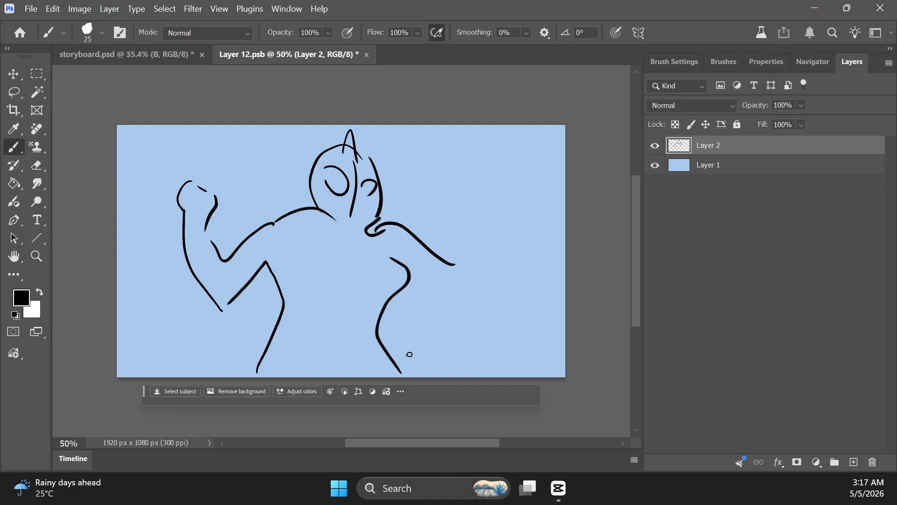
Complete the figure's second raised arm and chest lines, and save and close frame B's contents
{"action": "left_click_drag", "start_coordinate": [463, 307], "coordinate": [468, 275]}
{"action": "left_click_drag", "start_coordinate": [383, 249], "coordinate": [391, 324]}
{"action": "left_click_drag", "start_coordinate": [318, 261], "coordinate": [358, 280]}
{"action": "left_click_drag", "start_coordinate": [356, 290], "coordinate": [391, 252]}
{"action": "mouse_move", "coordinate": [456, 265]}
{"action": "left_mouse_down"}
{"action": "mouse_move", "coordinate": [458, 181]}
{"action": "mouse_move", "coordinate": [494, 241]}
{"action": "mouse_move", "coordinate": [490, 269]}
{"action": "left_mouse_up"}
{"action": "key", "text": "ctrl+s"}
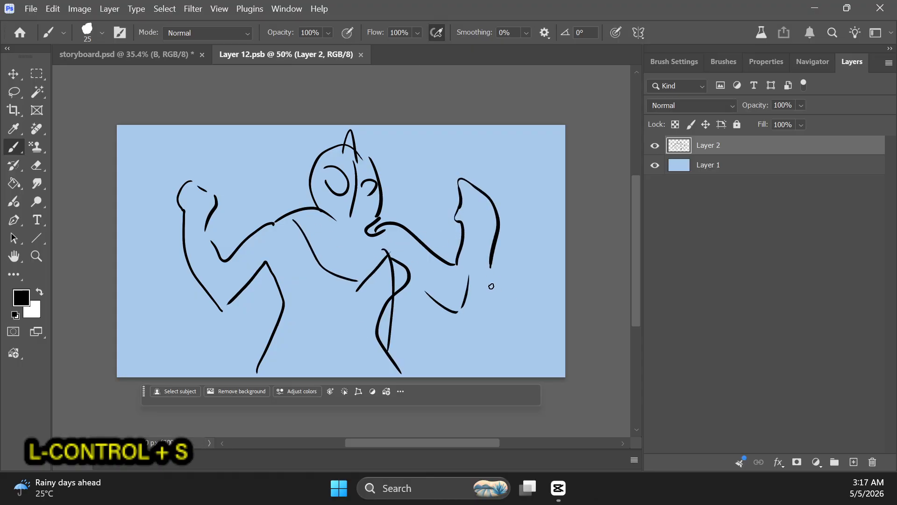
{"action": "left_click", "coordinate": [360, 56]}
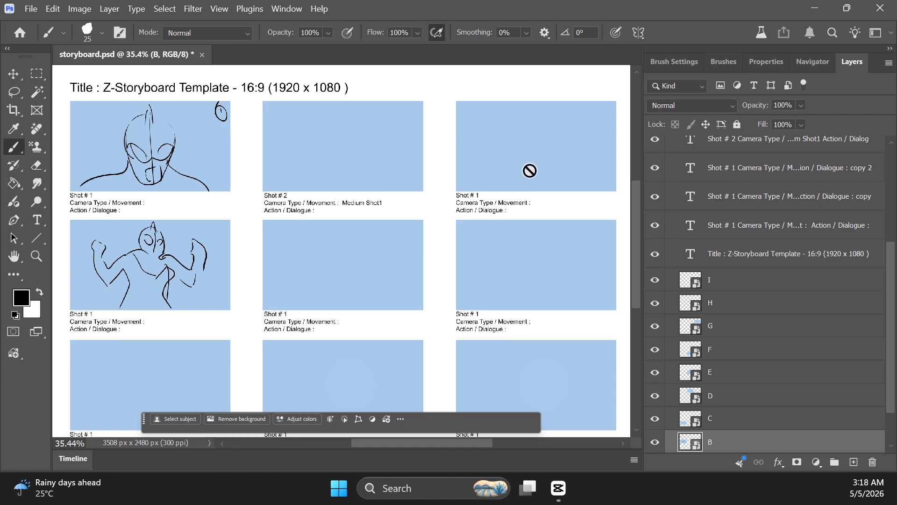
Reopen the smart object contents of frame layer A from the storyboard
{"action": "scroll", "coordinate": [766, 392], "scroll_direction": "down", "scroll_amount": 2}
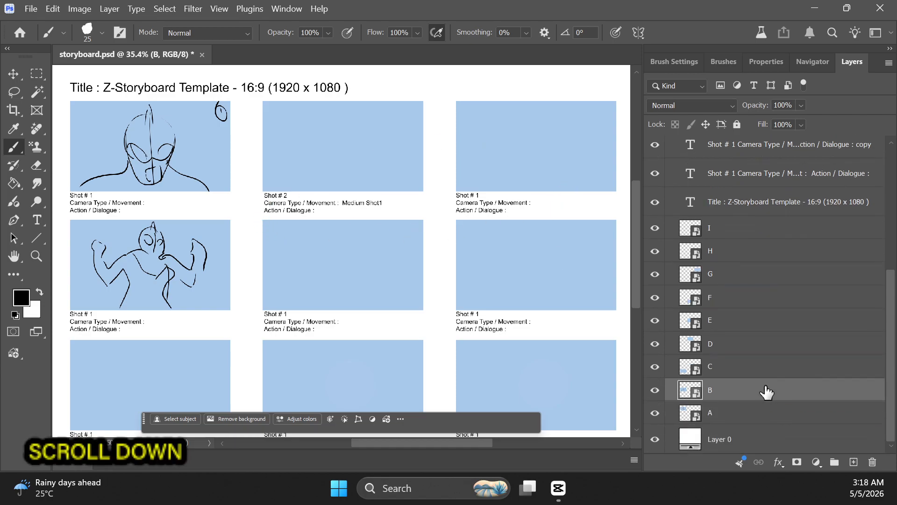
{"action": "left_click", "coordinate": [722, 414]}
{"action": "double_click", "coordinate": [690, 414]}
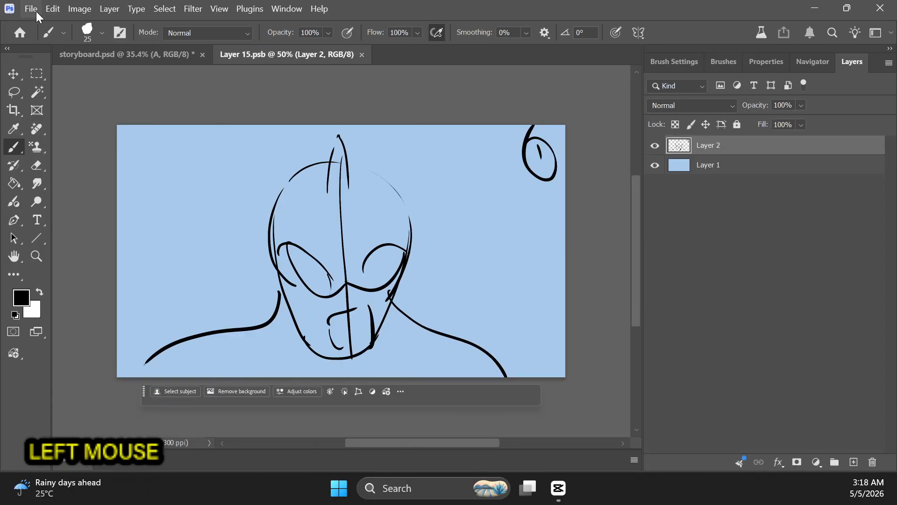
Quick export frame A's drawing as a PNG over 1.png in the Desktop Storyboard folder
{"action": "left_click", "coordinate": [36, 13]}
{"action": "mouse_move", "coordinate": [132, 241]}
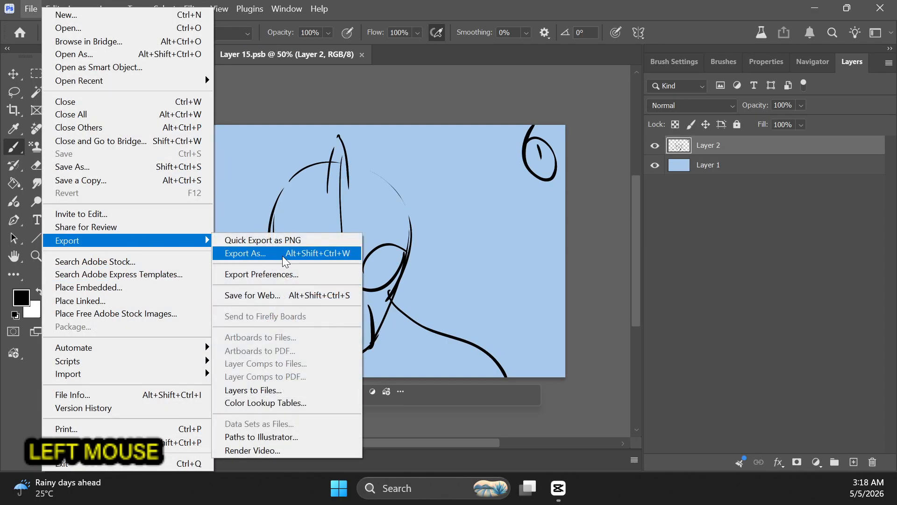
{"action": "left_click", "coordinate": [327, 240]}
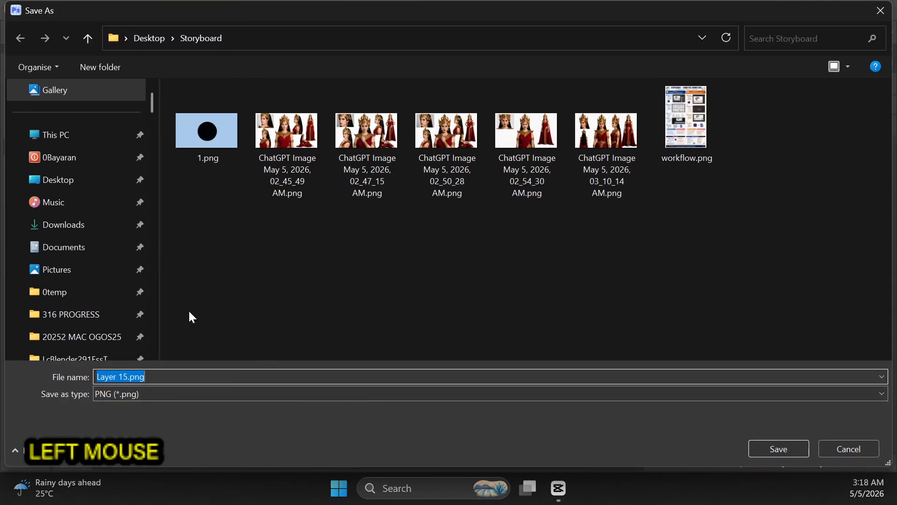
{"action": "type", "text": "s"}
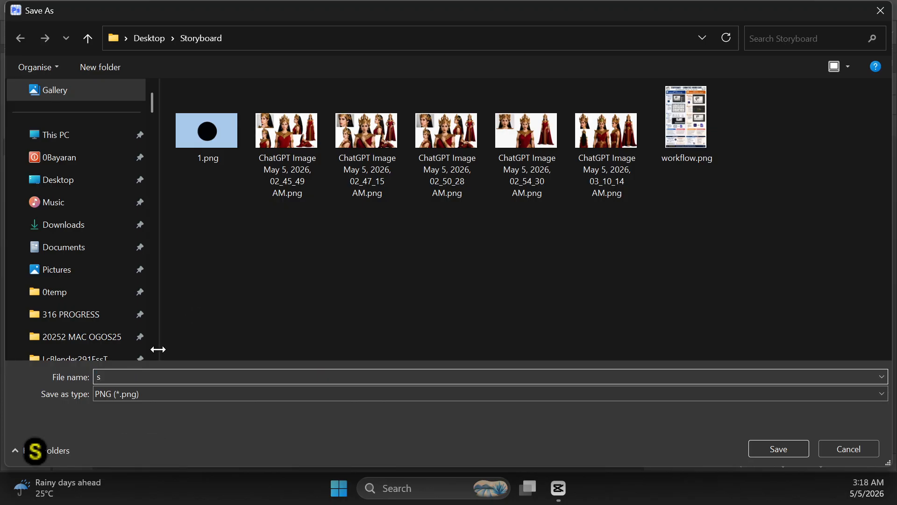
{"action": "left_click", "coordinate": [781, 450]}
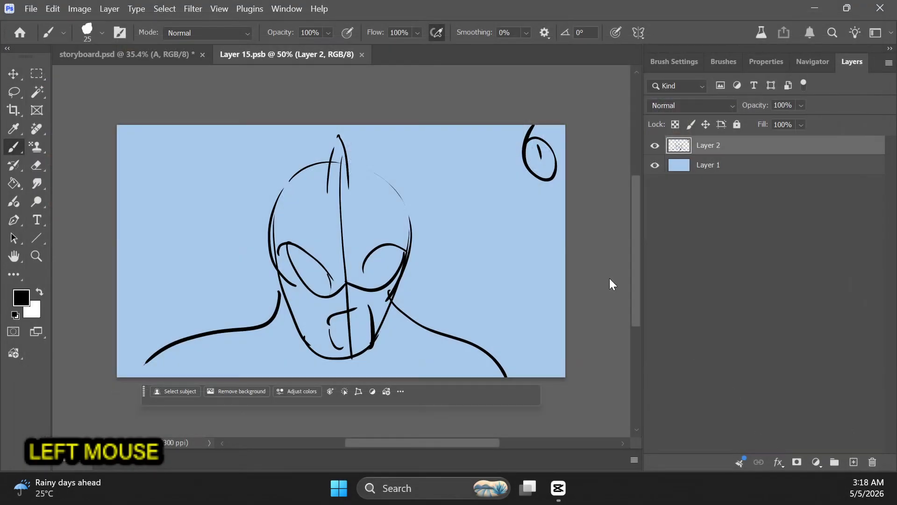
Return to the storyboard document and open the smart object contents of frame layer B
{"action": "left_click", "coordinate": [147, 61]}
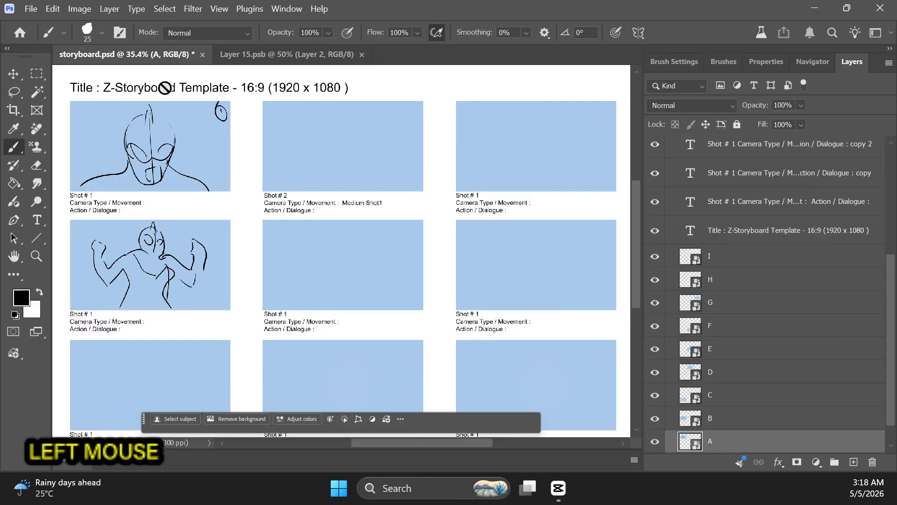
{"action": "left_click", "coordinate": [692, 423]}
{"action": "double_click", "coordinate": [692, 421]}
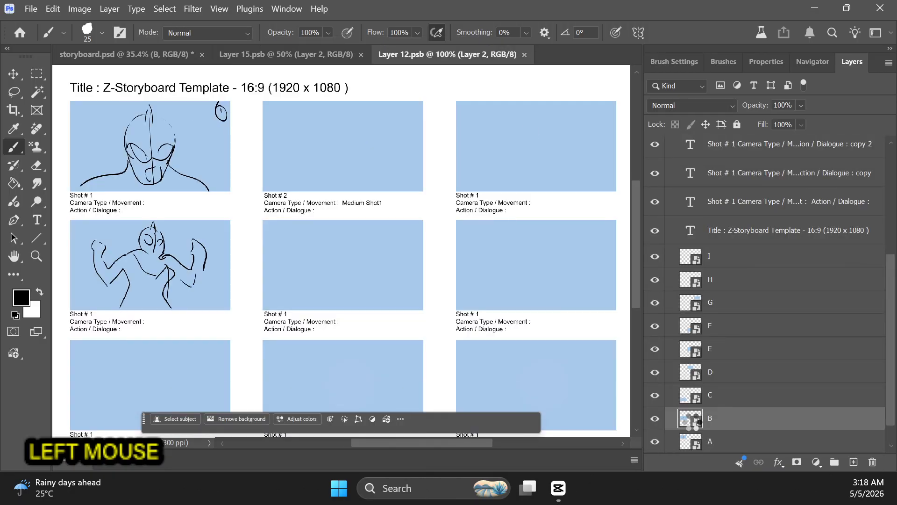
Quick export frame B's drawing as 2.png into the Desktop Storyboard folder
{"action": "left_click", "coordinate": [31, 8]}
{"action": "mouse_move", "coordinate": [109, 240]}
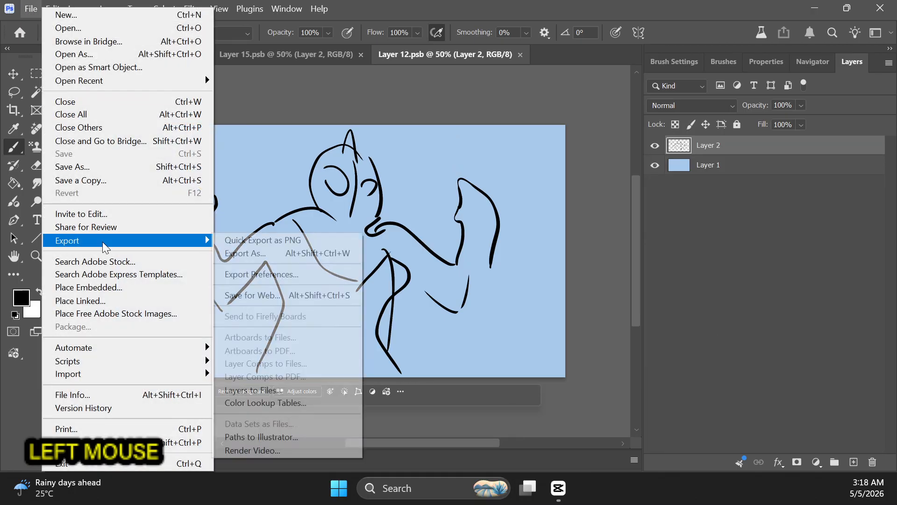
{"action": "left_click", "coordinate": [289, 241]}
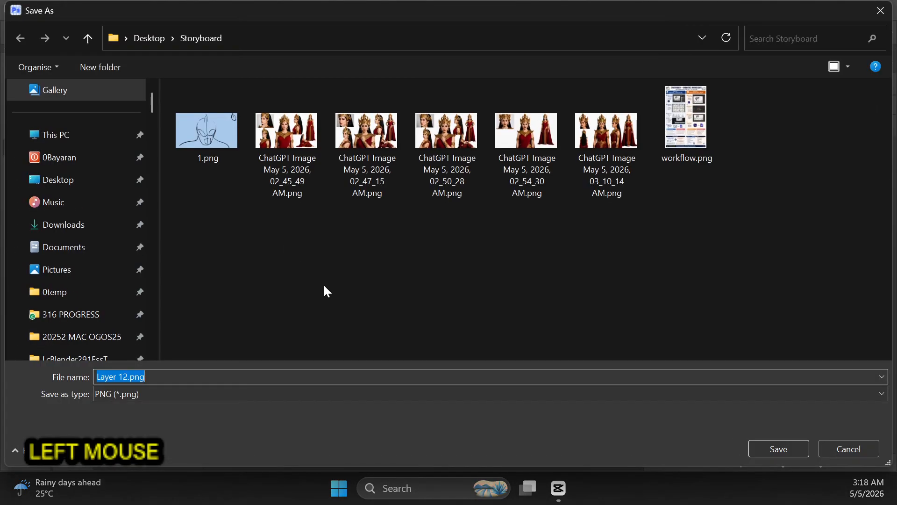
{"action": "type", "text": "2"}
{"action": "left_click", "coordinate": [805, 451]}
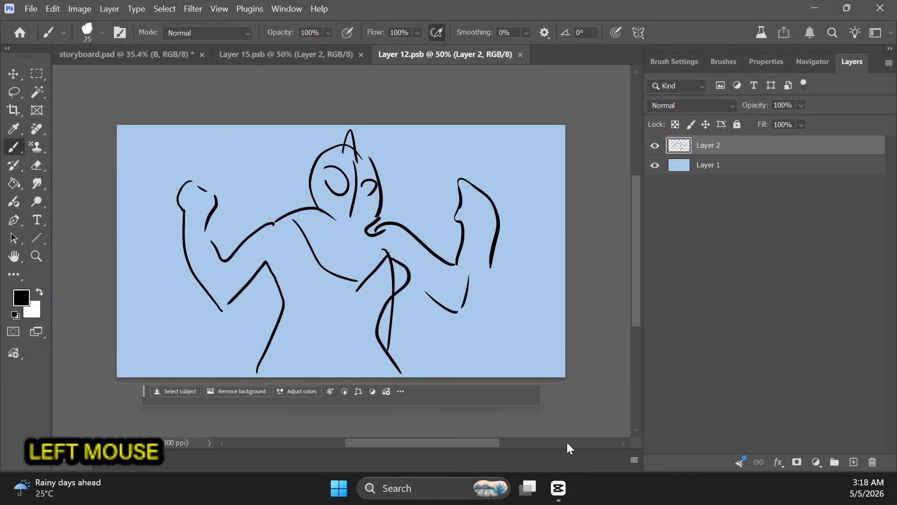
Switch to CapCut and import 1.png from the Desktop Storyboard folder into the project's media
{"action": "left_click", "coordinate": [559, 488]}
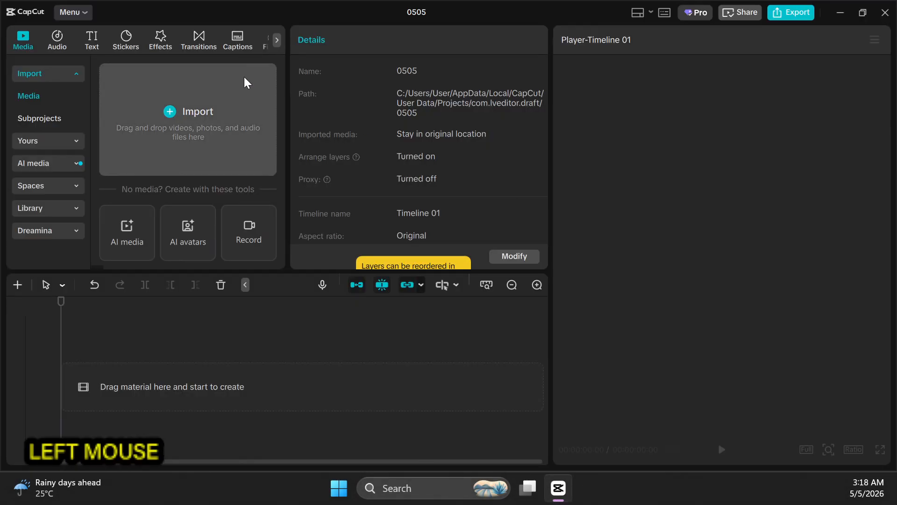
{"action": "left_click", "coordinate": [217, 153]}
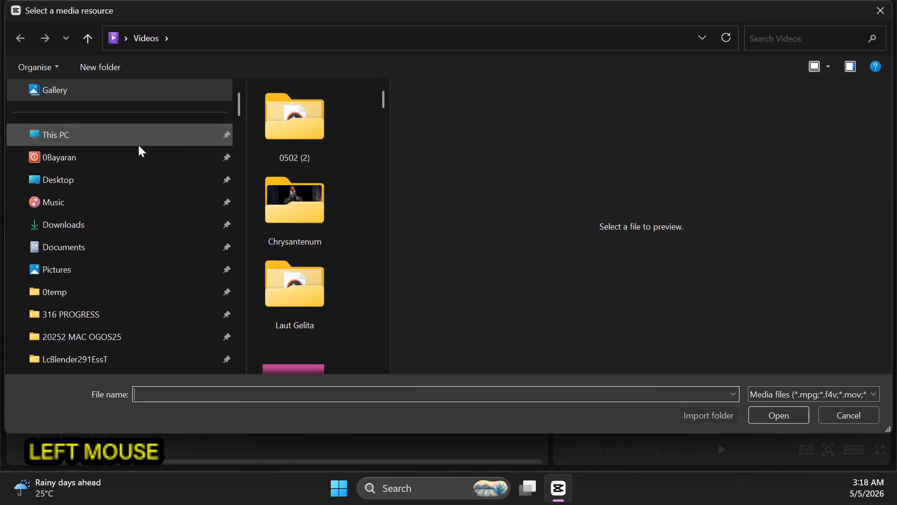
{"action": "left_click", "coordinate": [73, 184]}
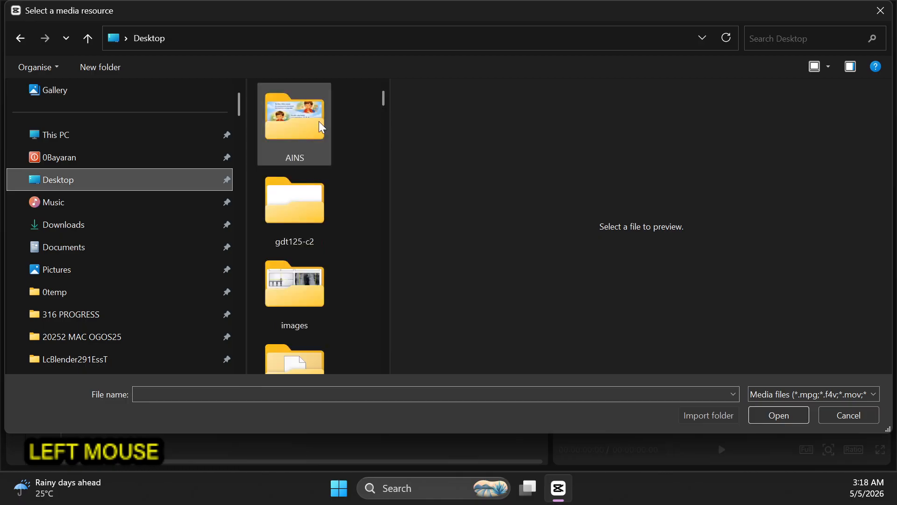
{"action": "left_click", "coordinate": [300, 216]}
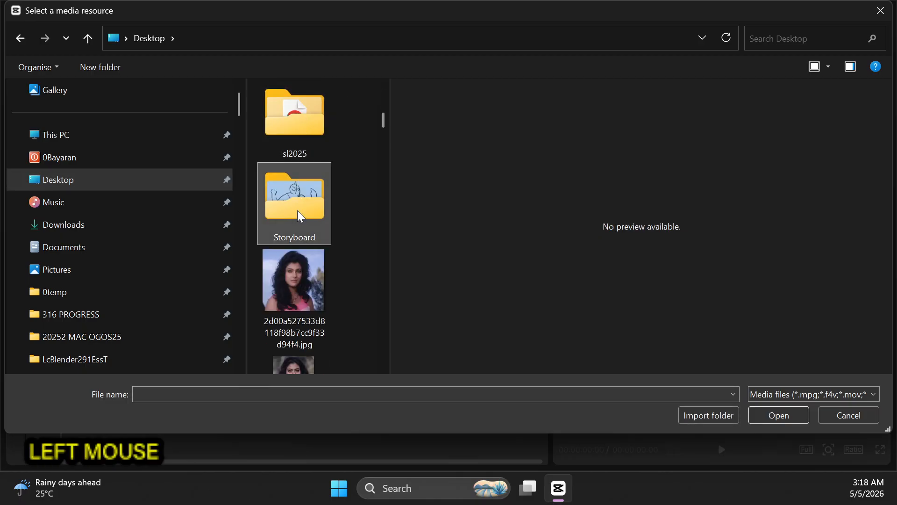
{"action": "double_click", "coordinate": [296, 210]}
{"action": "left_click", "coordinate": [293, 129]}
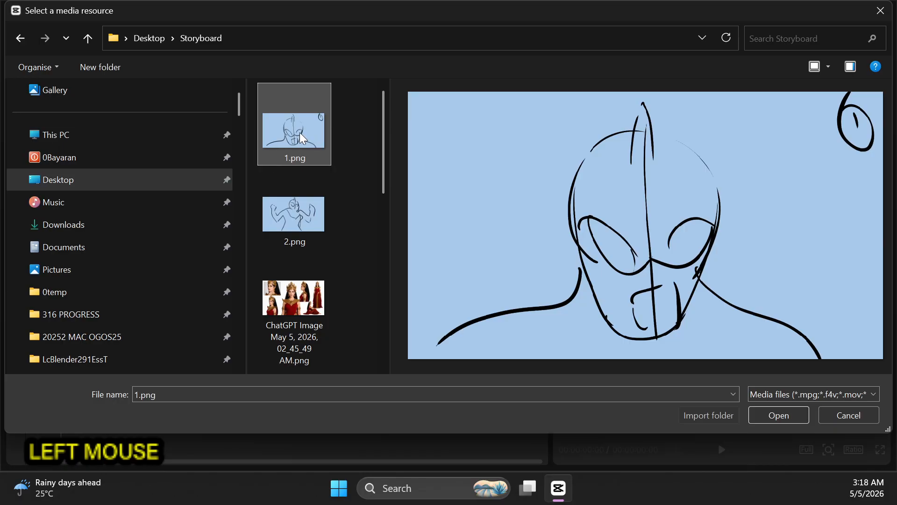
{"action": "double_click", "coordinate": [320, 138]}
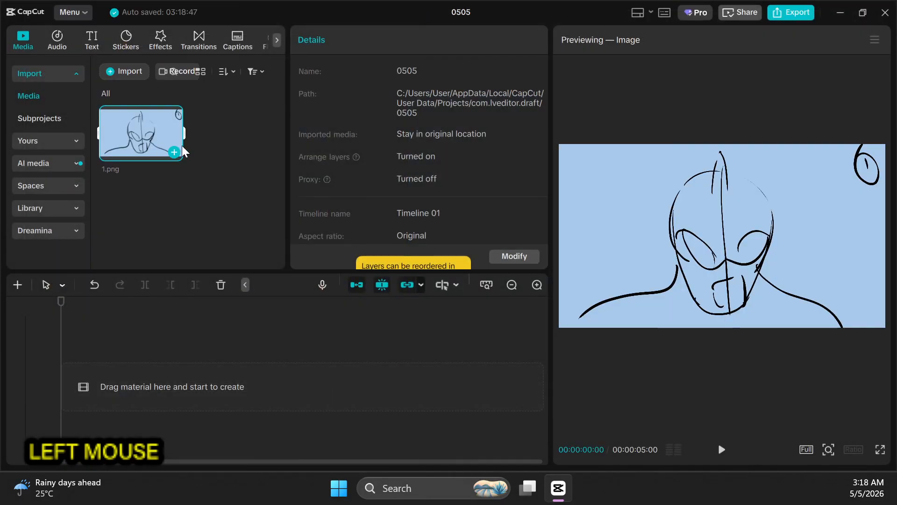
Import 2.png as well and place 1.png followed by 2.png on the timeline
{"action": "left_click", "coordinate": [230, 126]}
{"action": "key", "text": "ctrl+i"}
{"action": "double_click", "coordinate": [294, 209]}
{"action": "left_click_drag", "start_coordinate": [169, 158], "coordinate": [126, 387]}
{"action": "left_click_drag", "start_coordinate": [145, 196], "coordinate": [305, 405]}
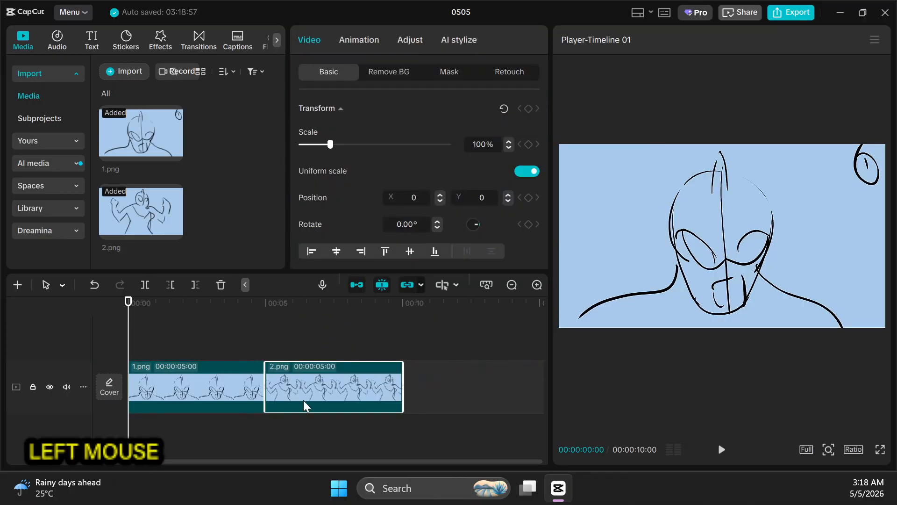
Shorten the 1.png clip to about 2 seconds and extend the 2.png clip to about 7 seconds 20 frames
{"action": "left_click", "coordinate": [158, 375]}
{"action": "left_click_drag", "start_coordinate": [263, 395], "coordinate": [180, 409]}
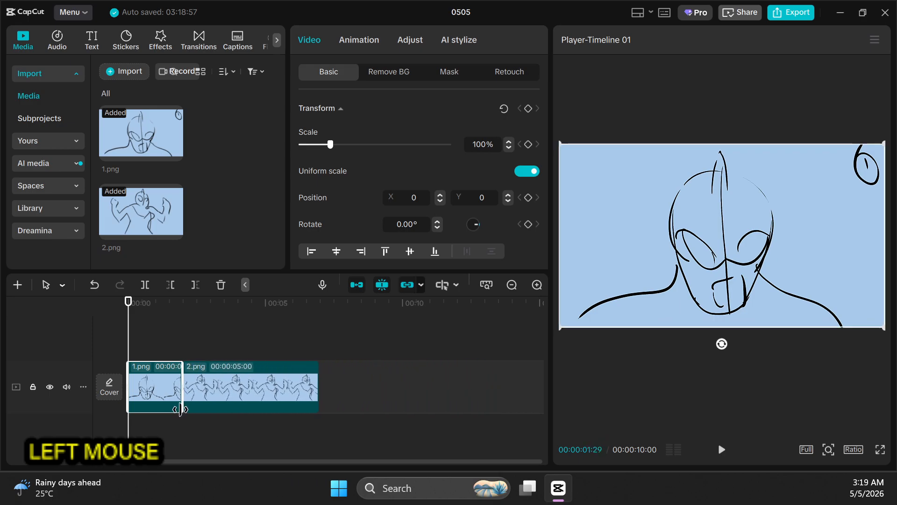
{"action": "left_click", "coordinate": [235, 388]}
{"action": "left_click_drag", "start_coordinate": [319, 376], "coordinate": [390, 376]}
Add 1.png again at the end of the timeline, trimmed to about 4 seconds, and play back the sequence
{"action": "left_click_drag", "start_coordinate": [143, 142], "coordinate": [411, 391]}
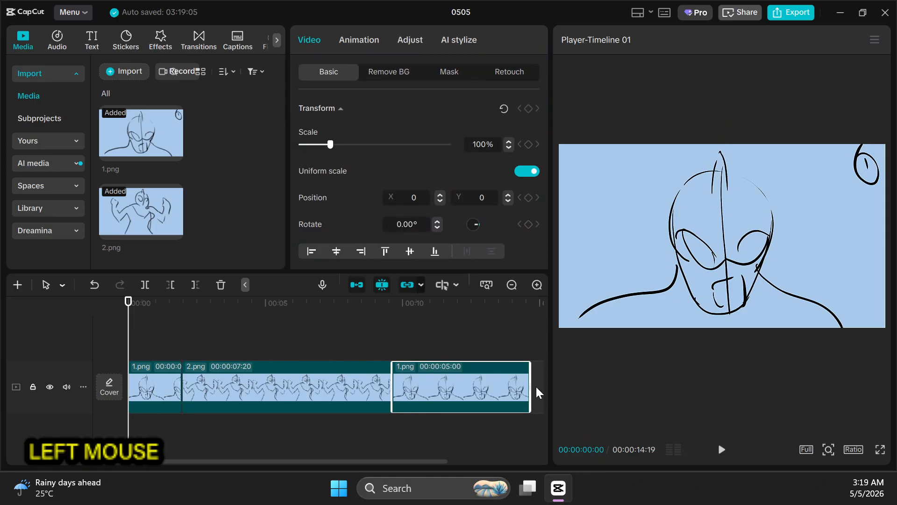
{"action": "left_click_drag", "start_coordinate": [531, 392], "coordinate": [504, 393]}
{"action": "key", "text": "space"}
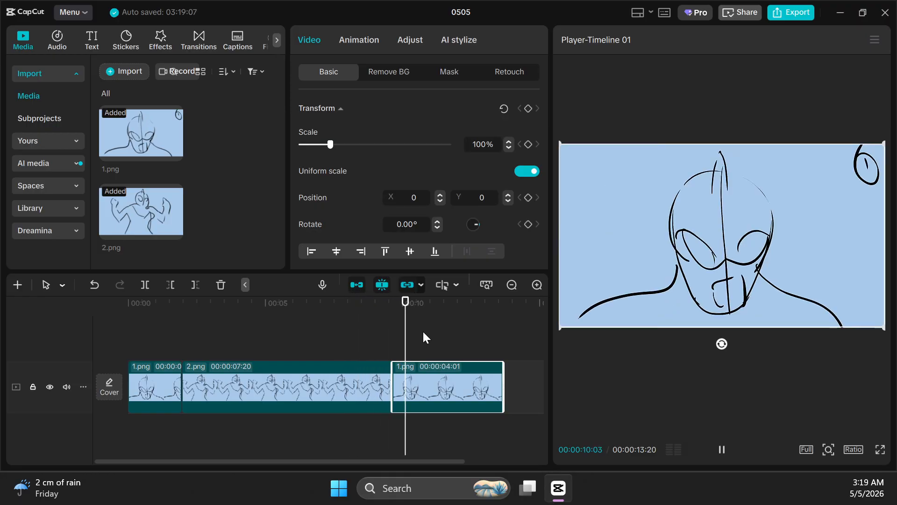
{"action": "key", "text": "space"}
Open the video export settings, set the resolution to 480P and review the remaining export options
{"action": "left_click", "coordinate": [788, 18]}
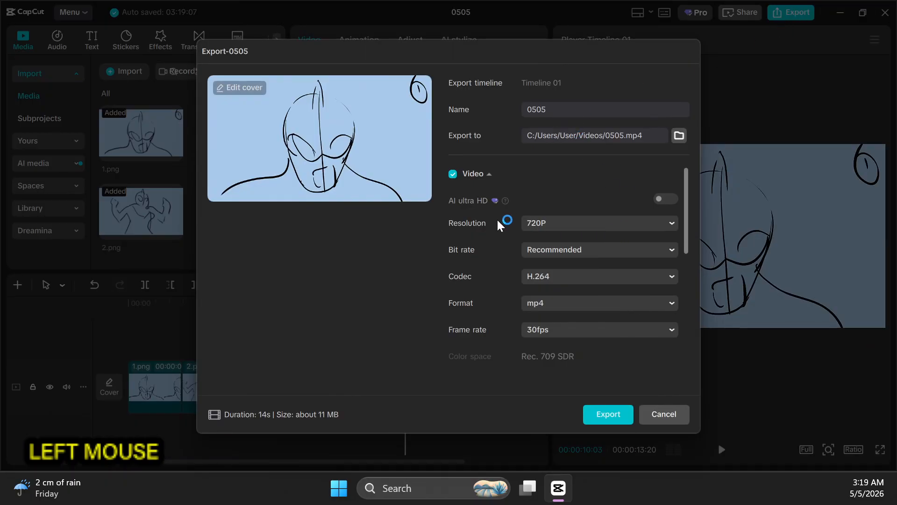
{"action": "left_click", "coordinate": [548, 224]}
{"action": "left_click", "coordinate": [552, 251]}
{"action": "left_click", "coordinate": [574, 276]}
{"action": "left_click", "coordinate": [458, 308]}
{"action": "scroll", "coordinate": [463, 302], "scroll_direction": "down", "scroll_amount": 10}
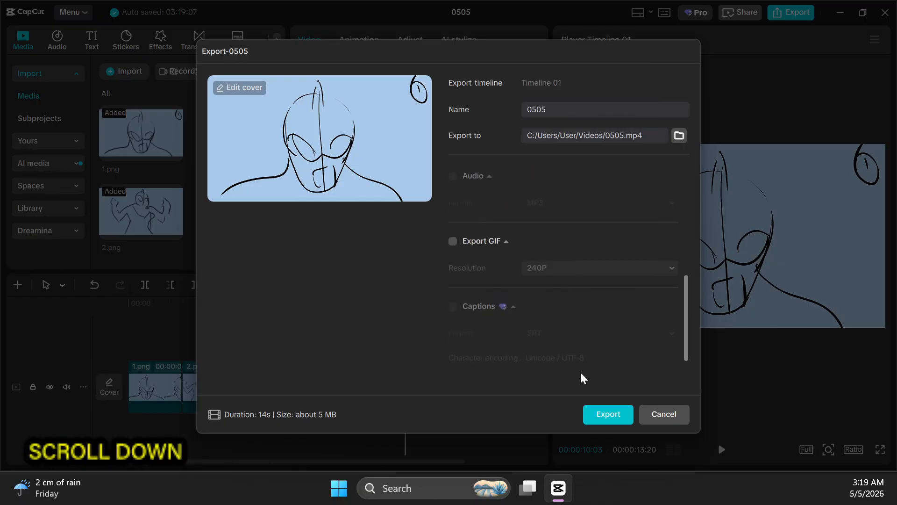
{"action": "scroll", "coordinate": [581, 373], "scroll_direction": "up", "scroll_amount": 10}
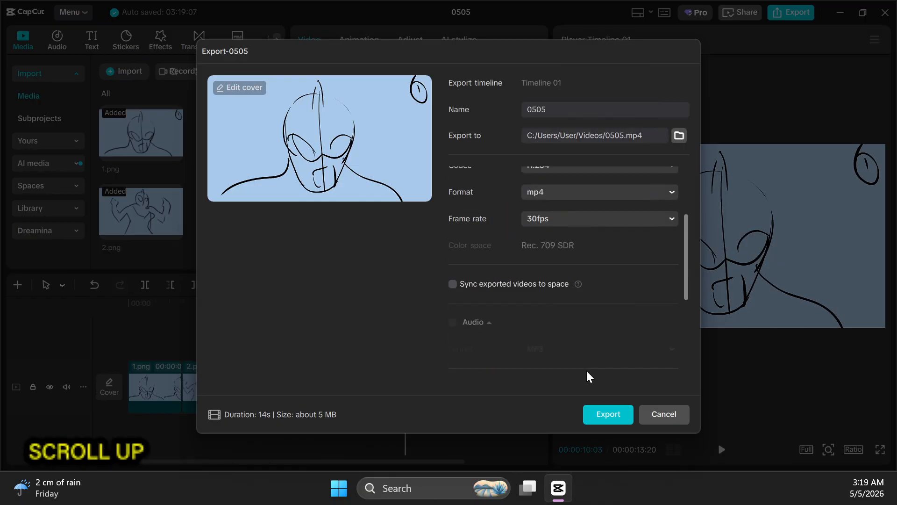
Set the export location to the Storyboard folder on the Desktop
{"action": "left_click", "coordinate": [678, 136]}
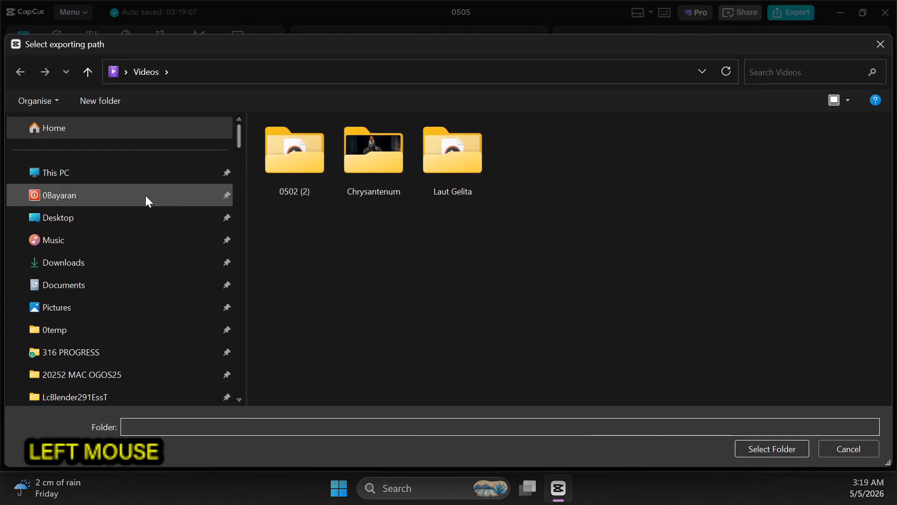
{"action": "left_click", "coordinate": [117, 217]}
{"action": "left_click", "coordinate": [317, 160]}
{"action": "key", "text": "s"}
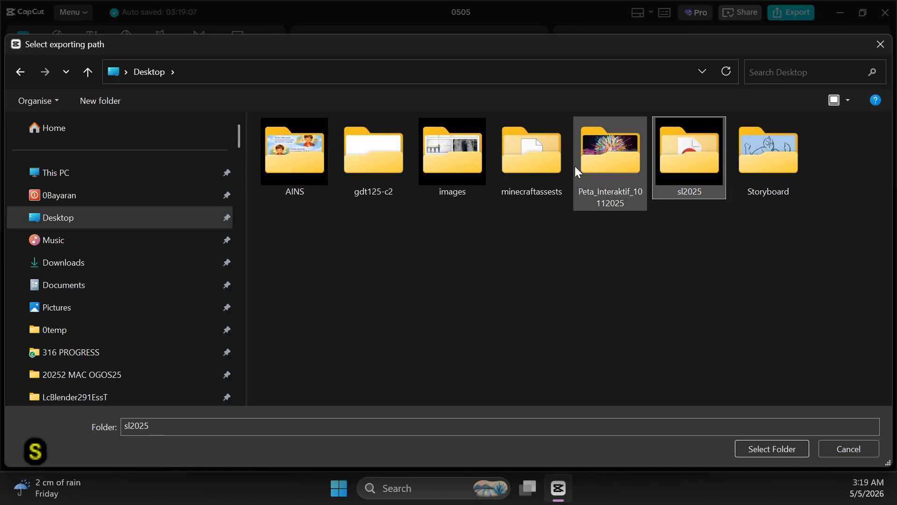
{"action": "double_click", "coordinate": [736, 145]}
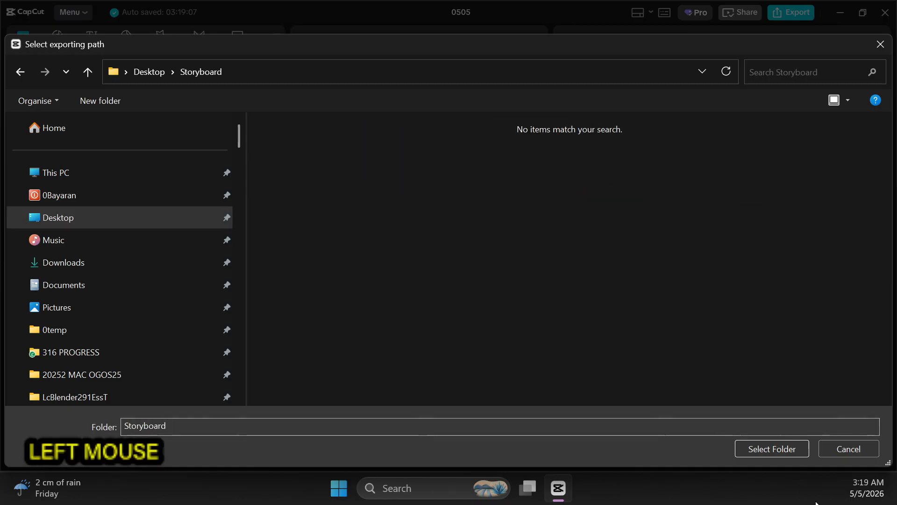
{"action": "left_click", "coordinate": [768, 450]}
Name the video Animatics and export it
{"action": "left_click", "coordinate": [572, 109]}
{"action": "type", "text": "Animatics"}
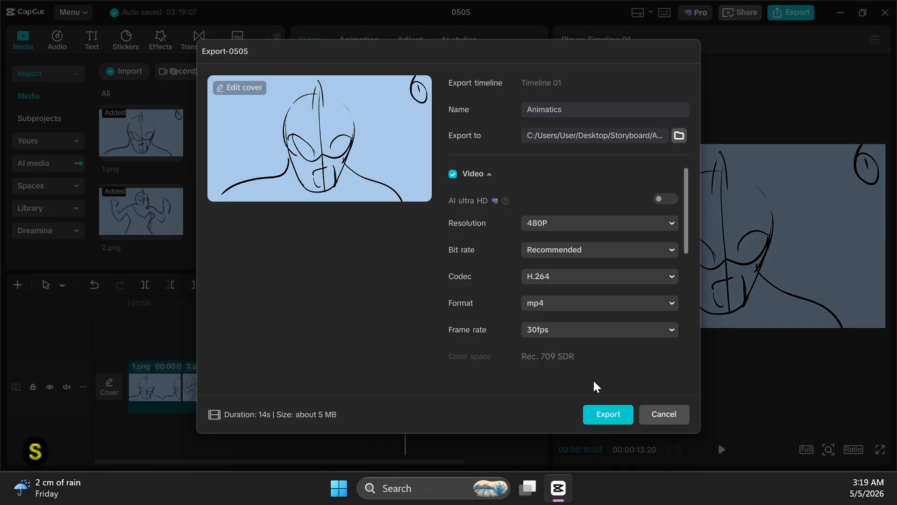
{"action": "left_click", "coordinate": [607, 413]}
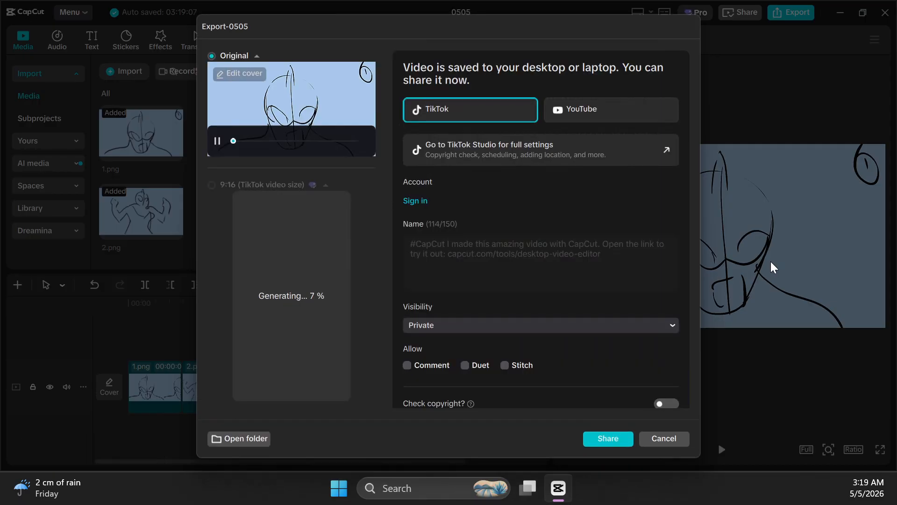
Open the folder containing the exported video, dismiss the sharing window and select Animatics.mp4
{"action": "left_click", "coordinate": [255, 439]}
{"action": "left_click", "coordinate": [661, 441]}
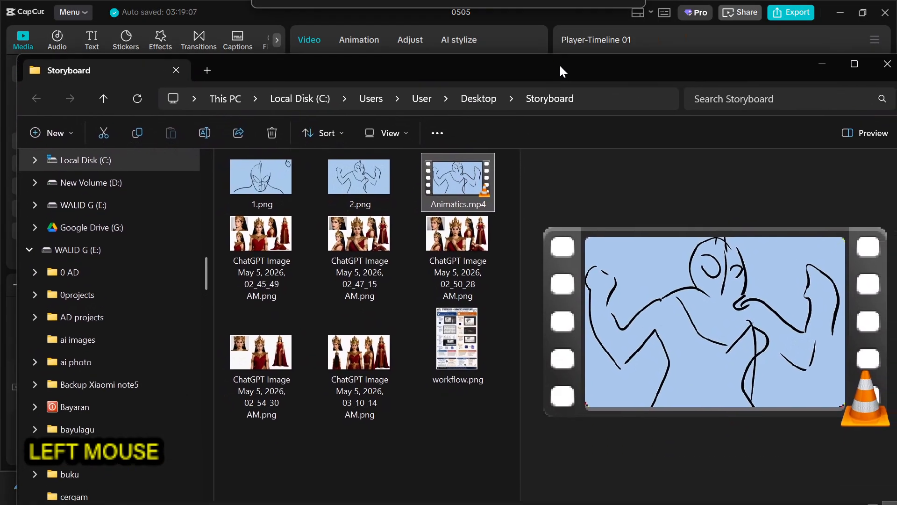
{"action": "left_click", "coordinate": [365, 178]}
{"action": "left_click", "coordinate": [453, 189]}
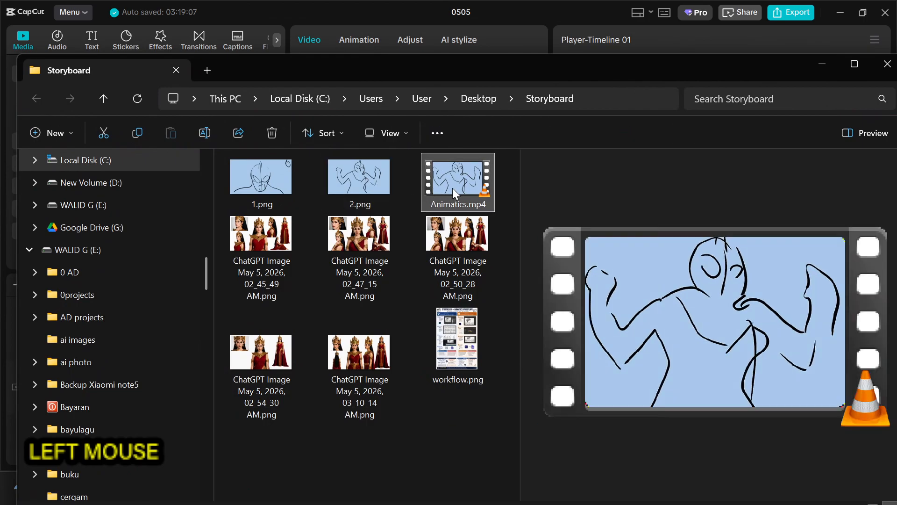
Play Animatics.mp4 full screen, close the media player and return to the CapCut project
{"action": "double_click", "coordinate": [452, 189]}
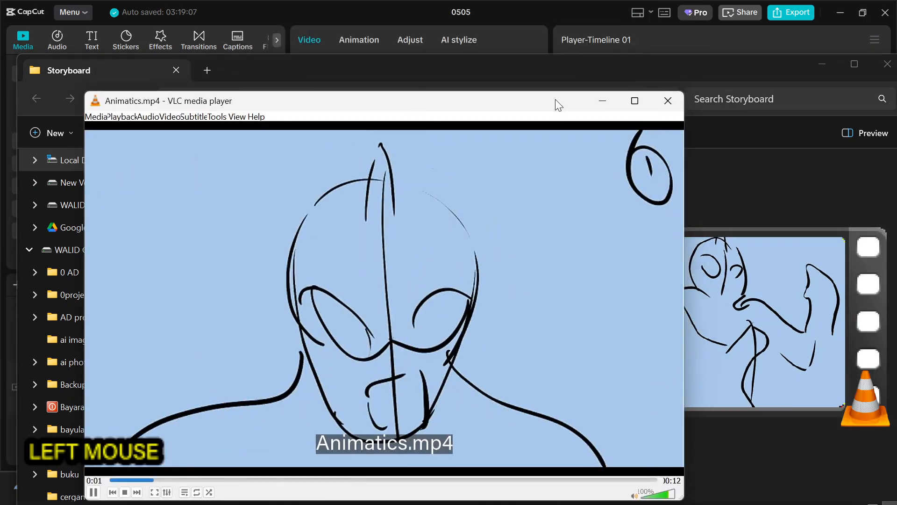
{"action": "double_click", "coordinate": [564, 273]}
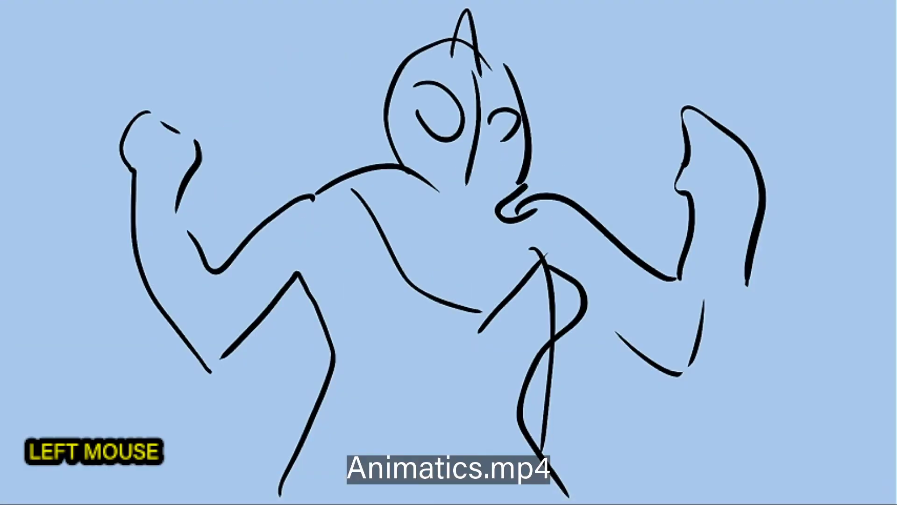
{"action": "double_click", "coordinate": [458, 271]}
{"action": "left_click", "coordinate": [691, 78]}
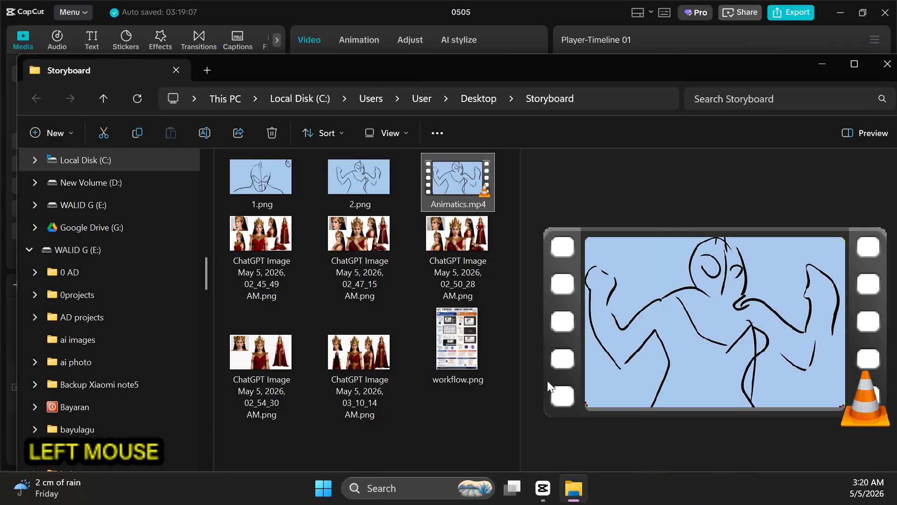
{"action": "left_click", "coordinate": [544, 496]}
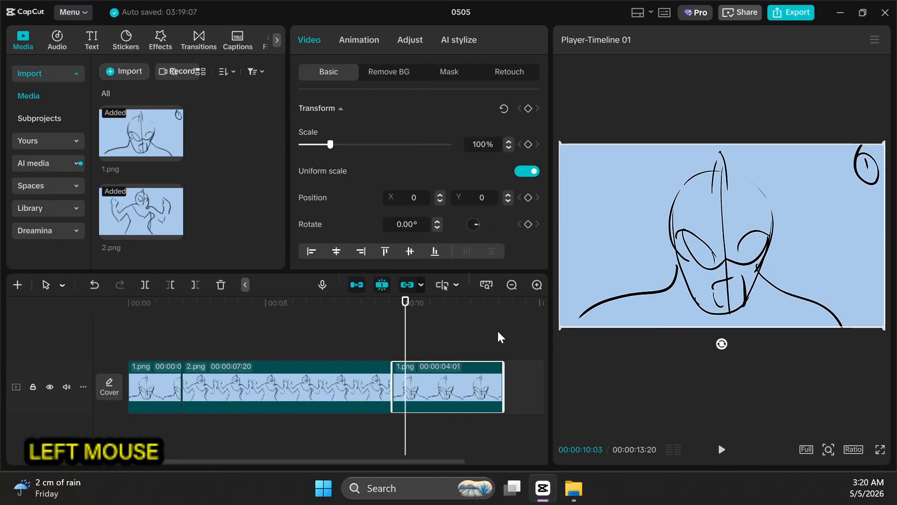